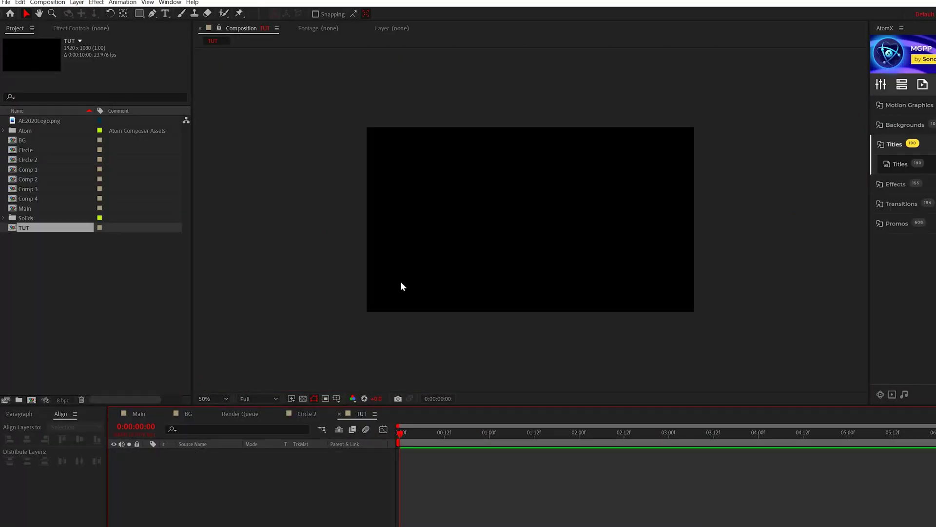
Draw a white circle with the Ellipse tool and centre it horizontally and vertically in TUT
drag(139, 13, 171, 34)
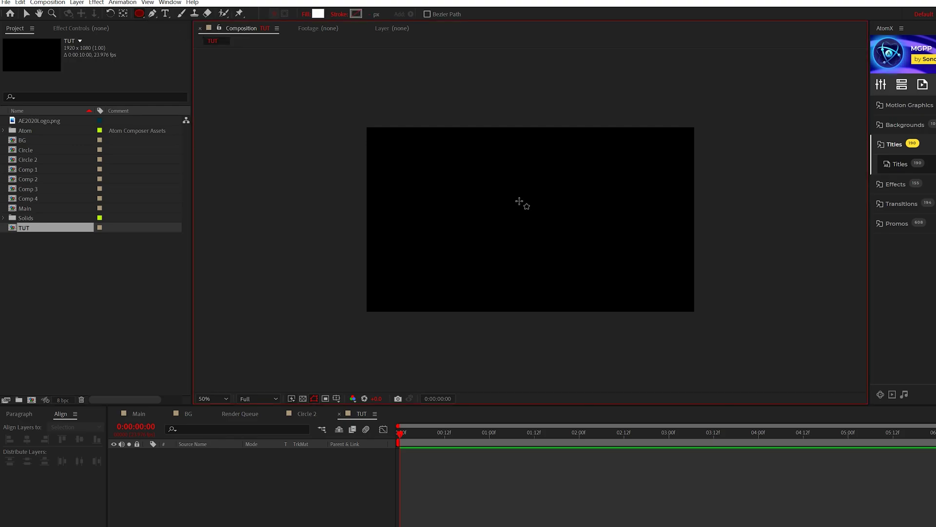
mouse_move(515, 187)
mouse_down()
mouse_move(552, 248)
mouse_move(528, 217)
mouse_move(593, 265)
mouse_move(578, 251)
mouse_move(564, 261)
mouse_move(602, 275)
mouse_up()
click(196, 452)
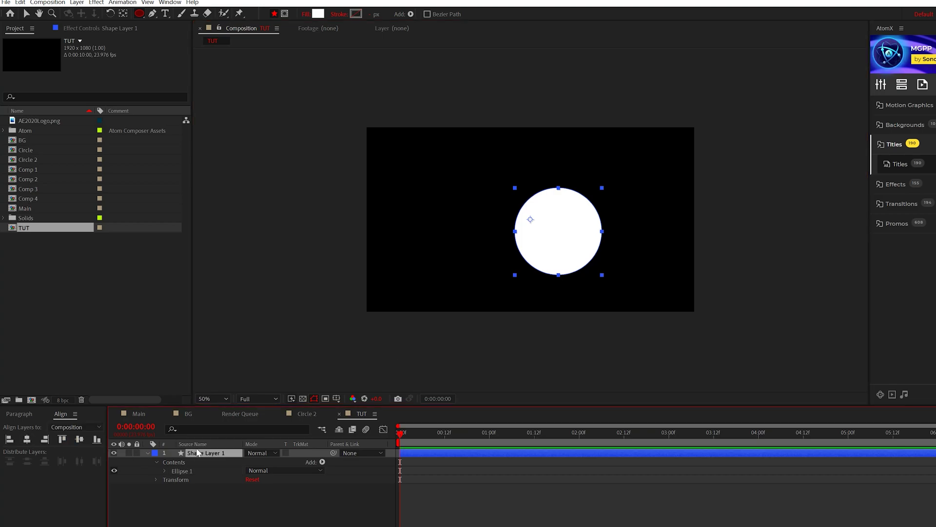
click(27, 439)
click(79, 439)
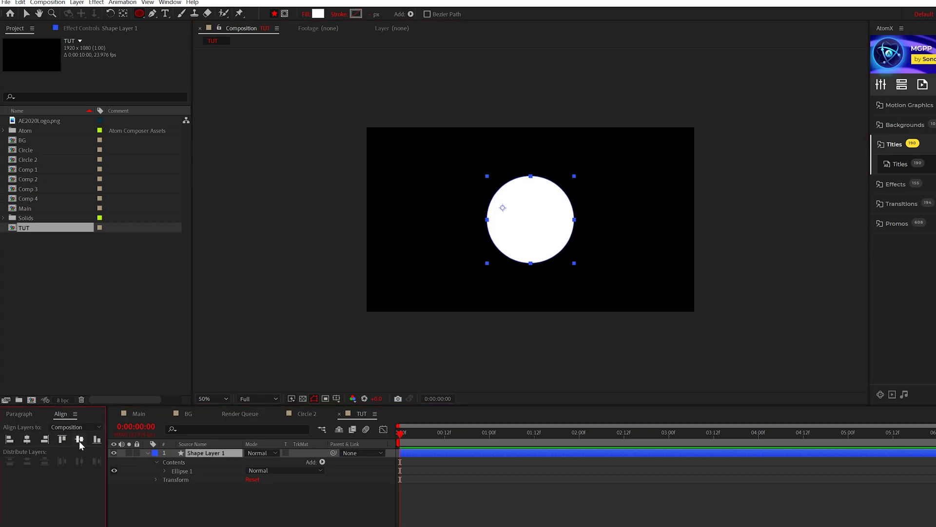
Centre the circle's anchor point, view at 100%, and start precomposing the circle layer
key(v)
key(ctrl+alt+Home)
key(period)
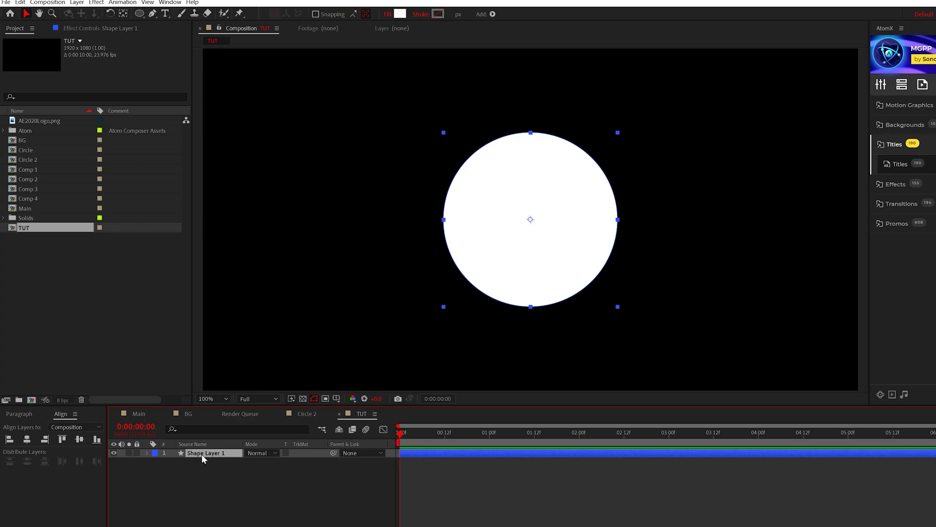
click(83, 3)
click(109, 311)
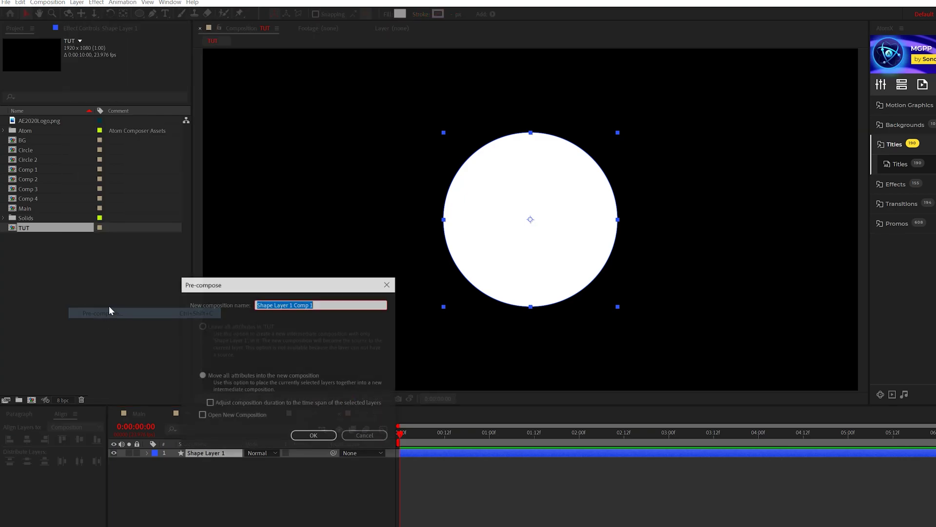
Name the precomp Circle 1, open it, and apply a 4-Color Gradient to the circle
text(Circle)
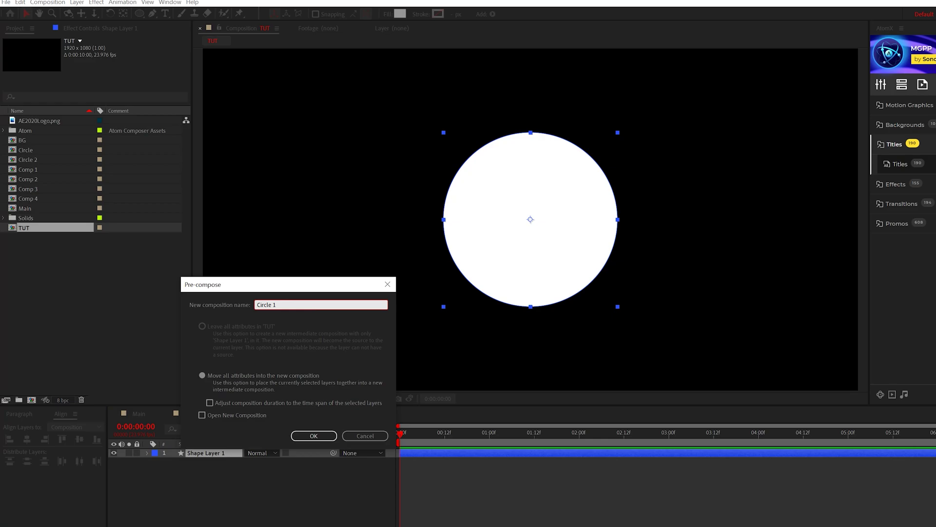
key(Return)
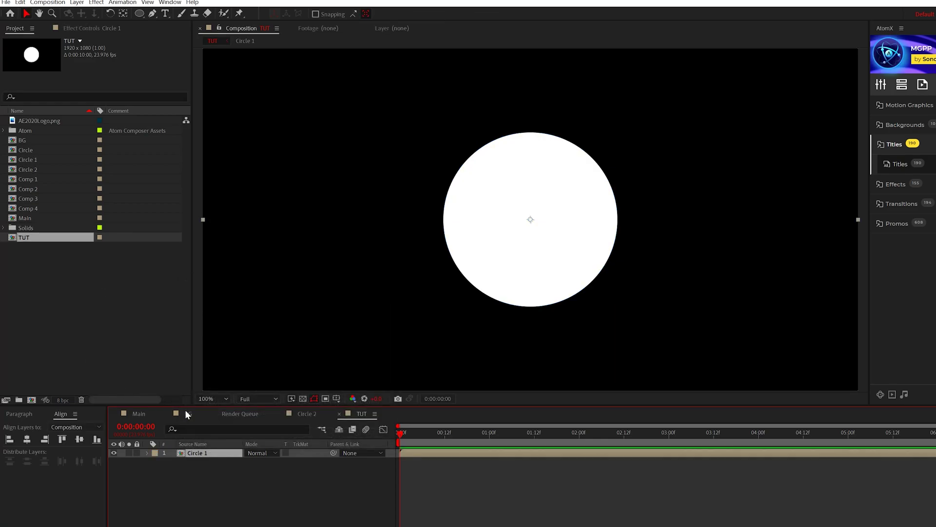
double_click(196, 453)
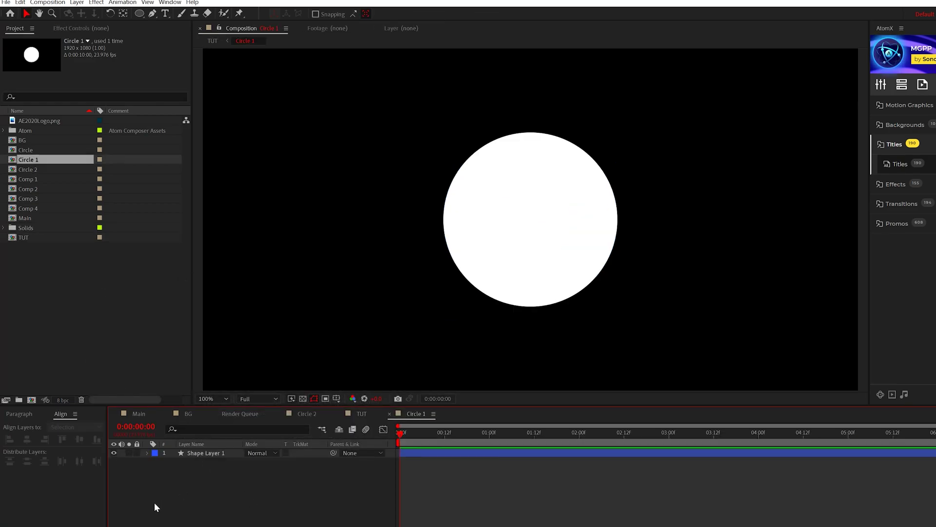
click(204, 452)
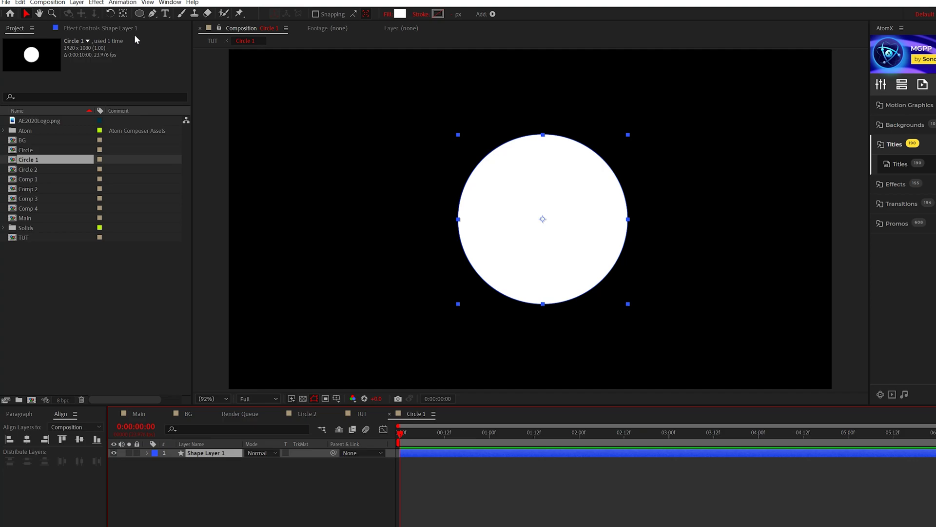
click(96, 3)
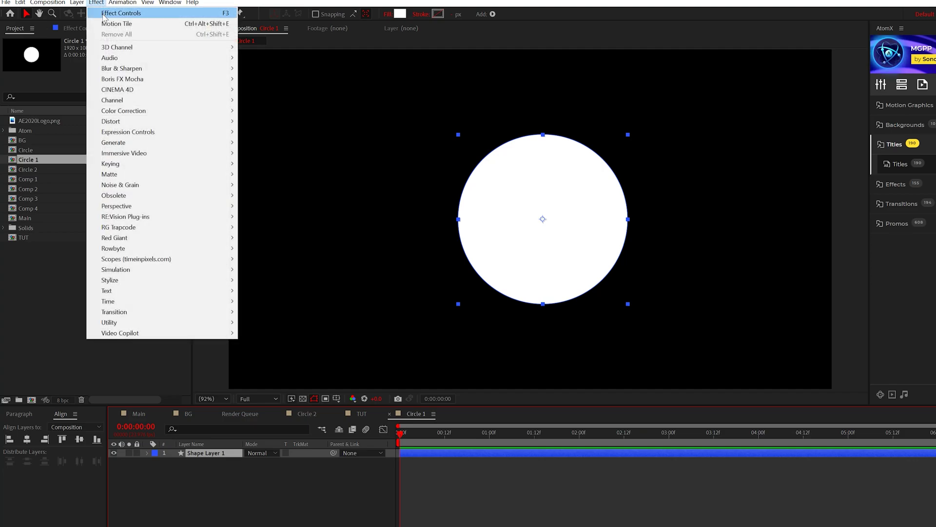
mouse_move(175, 146)
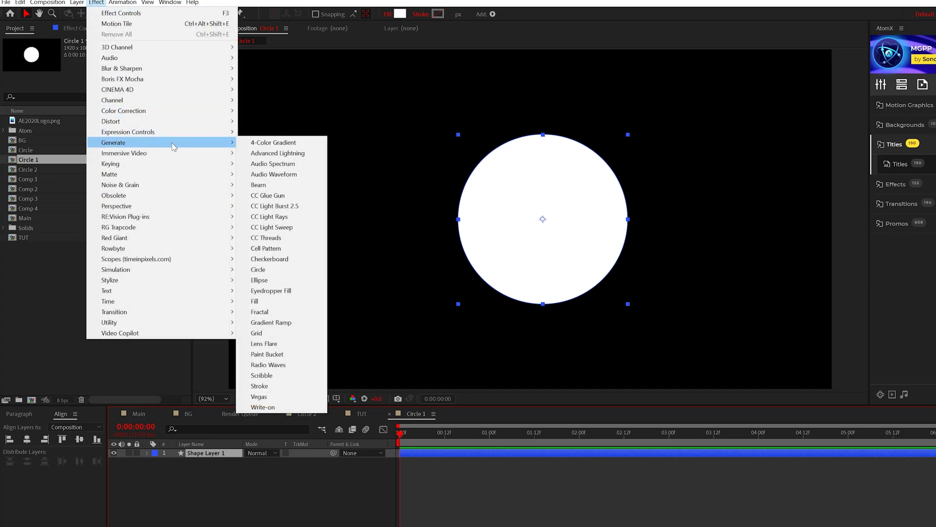
click(273, 142)
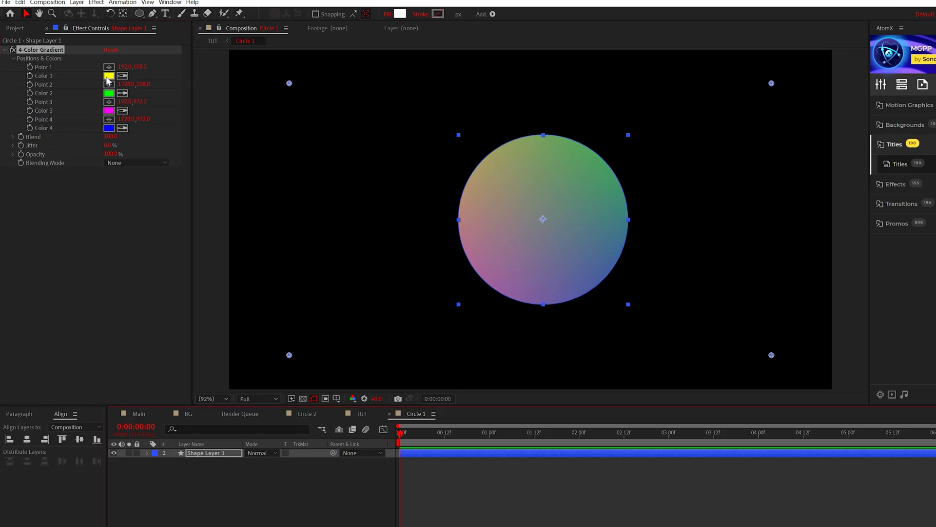
Set gradient Colors 1 and 4 to orange FF6600
click(108, 76)
text(FF6600)
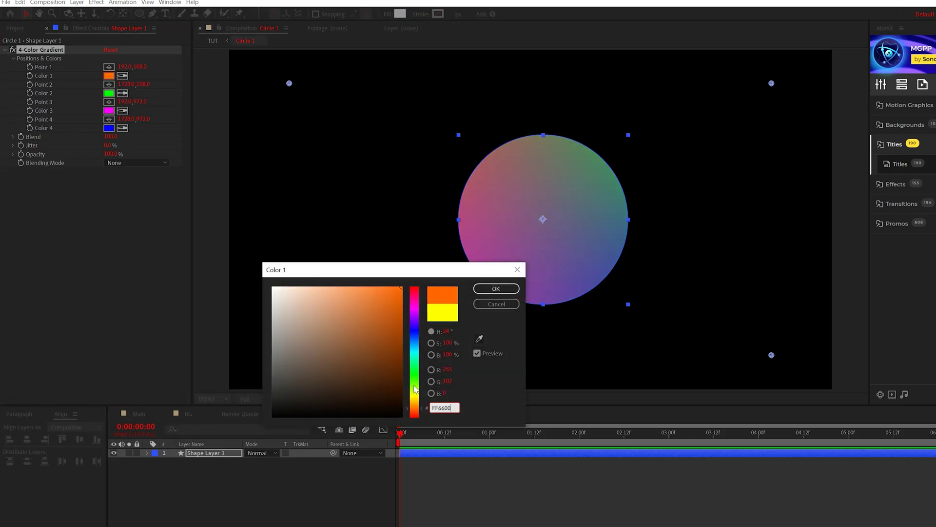
click(496, 289)
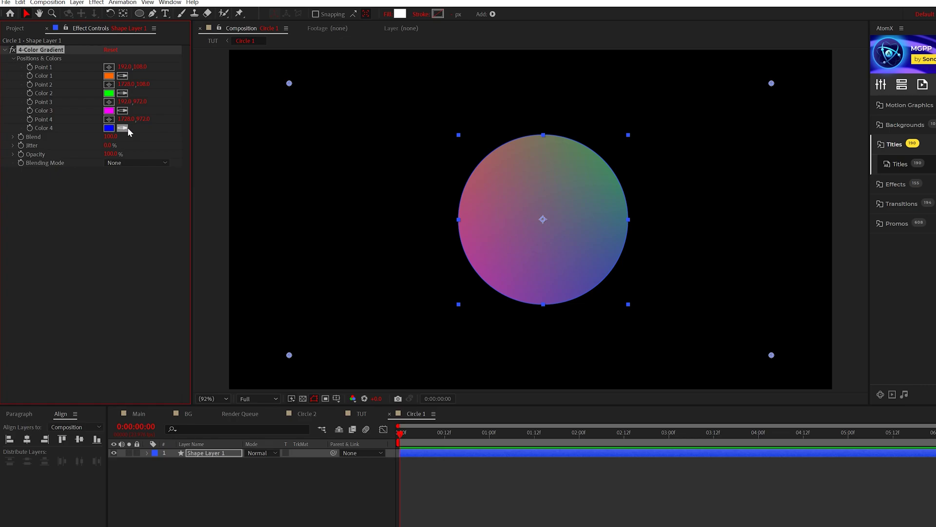
click(122, 128)
click(109, 76)
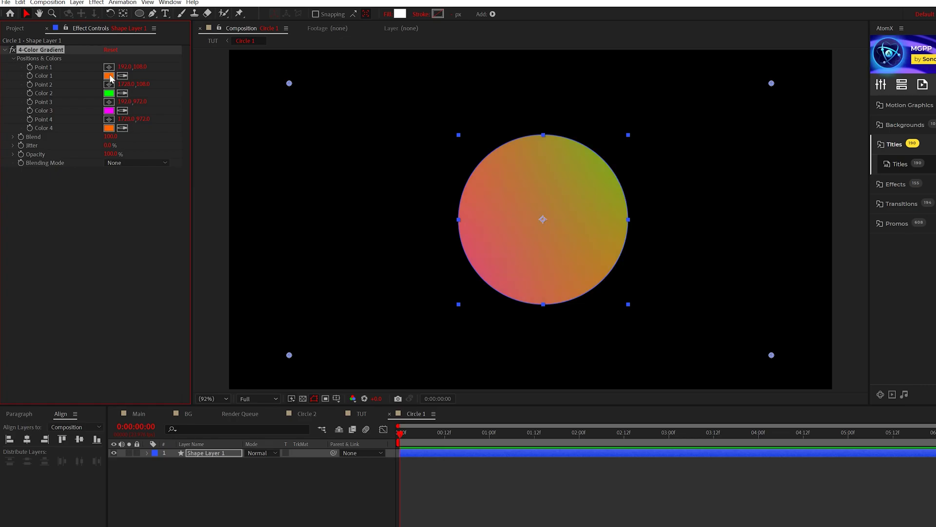
click(110, 78)
key(Escape)
Set gradient Colors 2 and 3 to dark blue 001E52
click(109, 93)
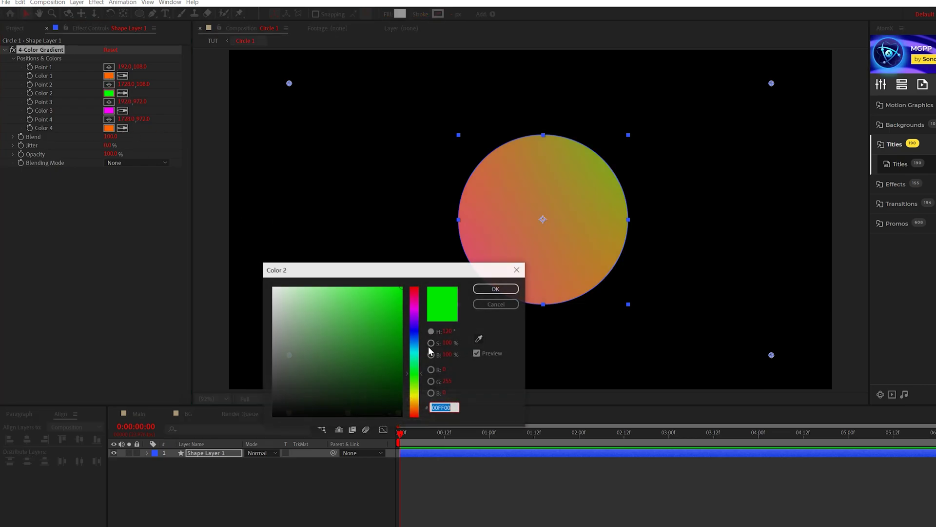
drag(414, 312, 427, 374)
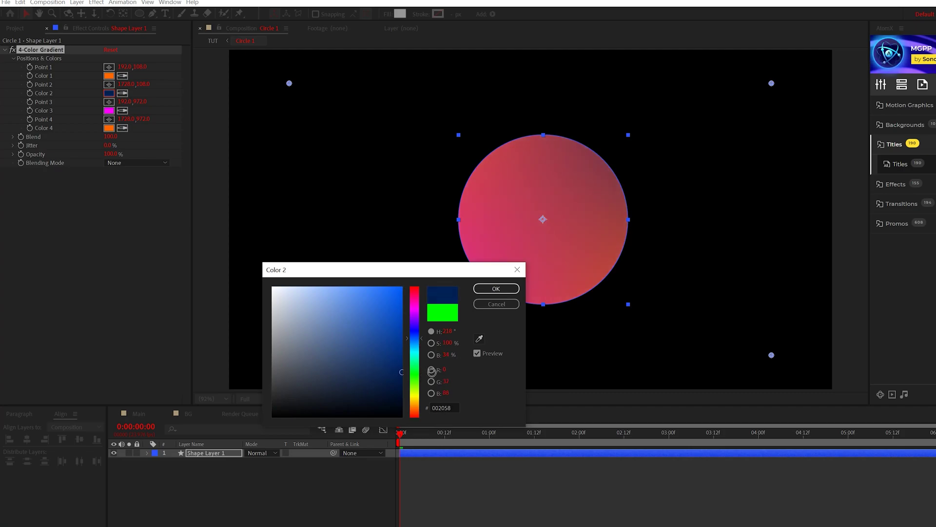
click(496, 288)
click(122, 110)
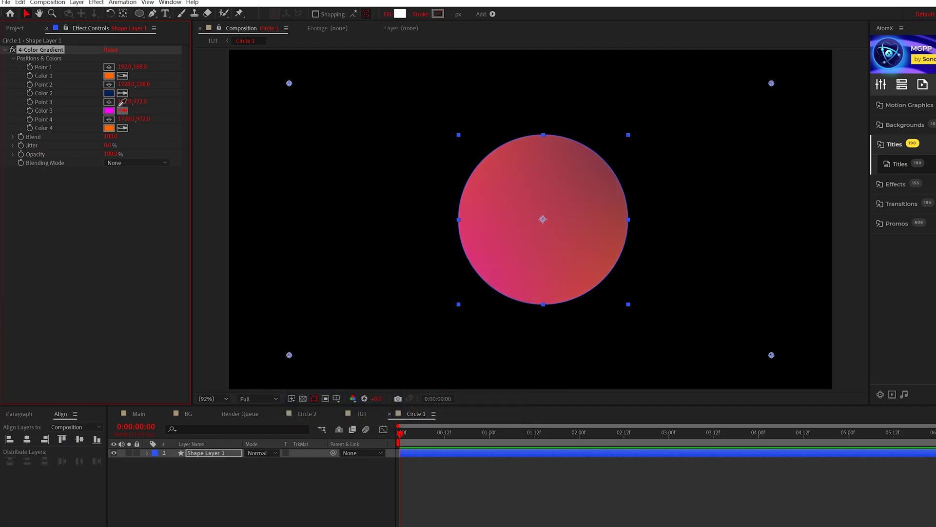
click(108, 93)
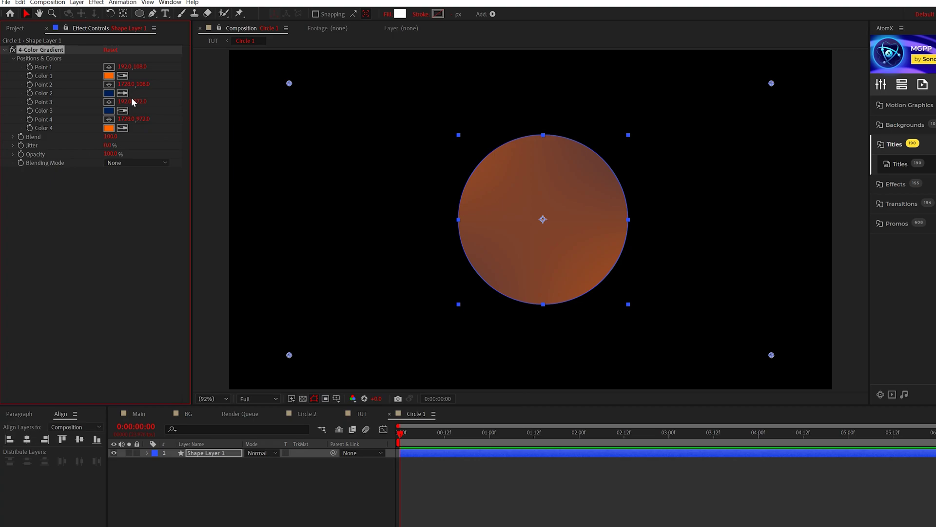
Place Point 2 at the circle's centre, Point 3 above, Point 1 upper-left, Point 4 below
click(109, 84)
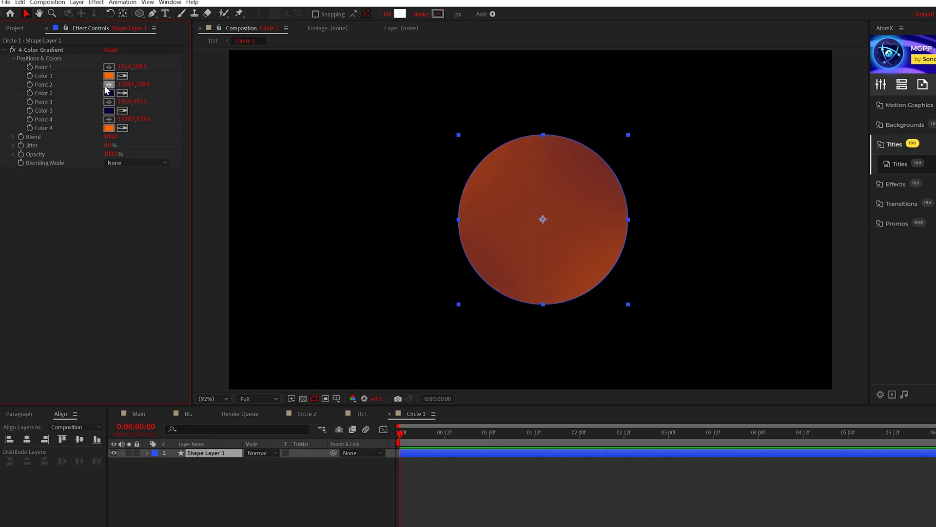
click(543, 218)
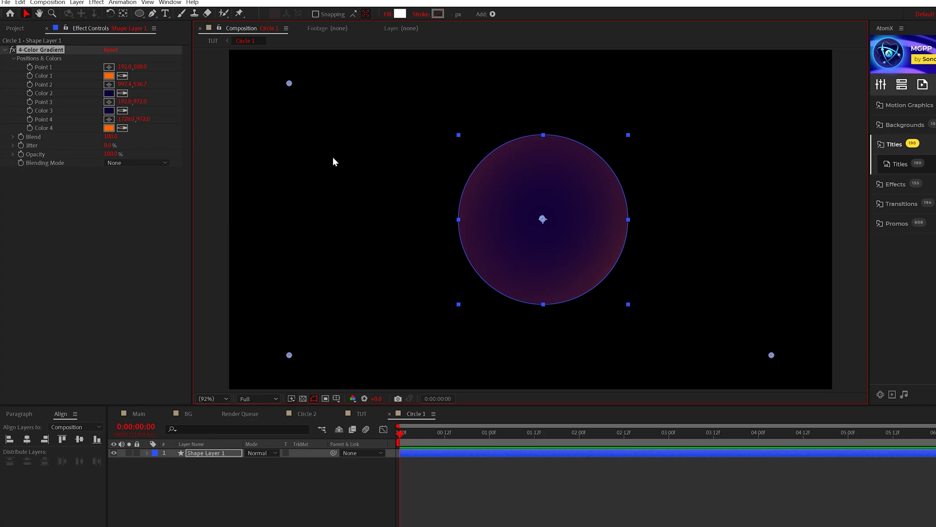
click(109, 101)
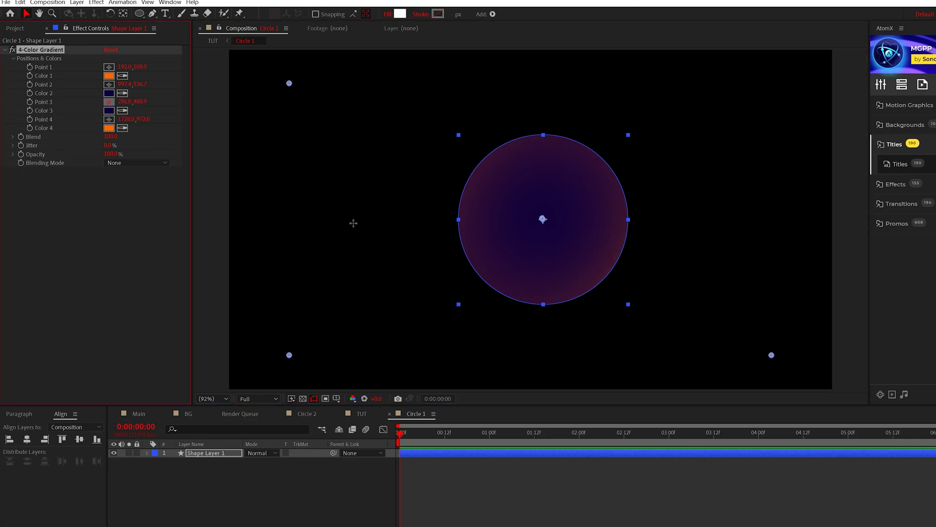
click(566, 118)
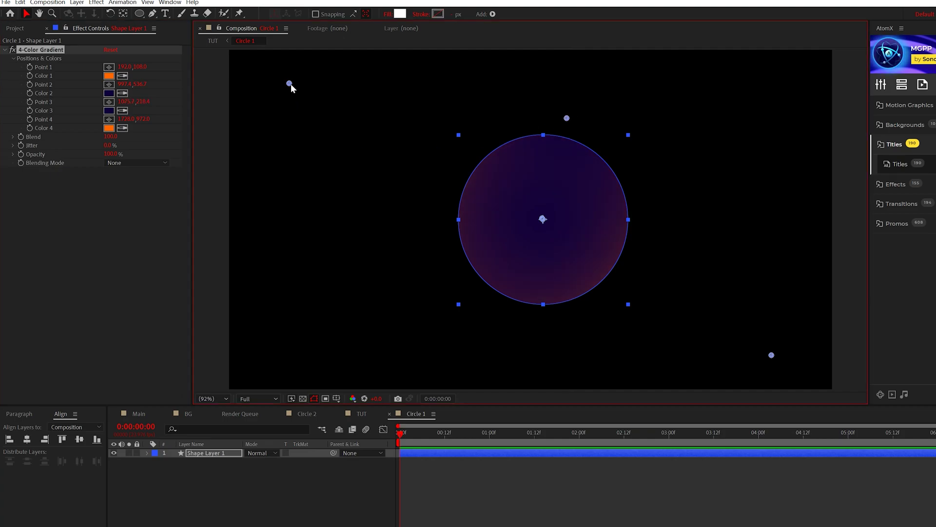
mouse_move(298, 84)
mouse_down()
mouse_move(300, 94)
mouse_move(471, 139)
mouse_up()
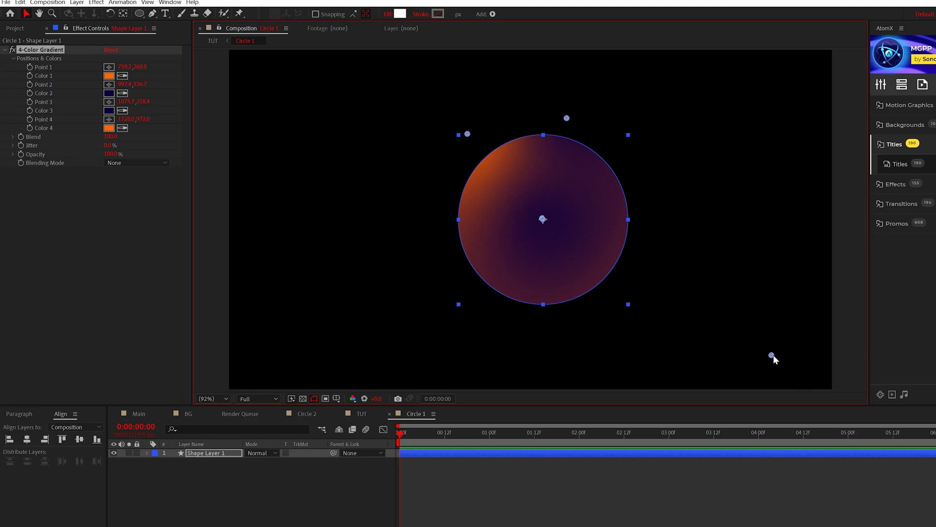
drag(771, 356, 564, 316)
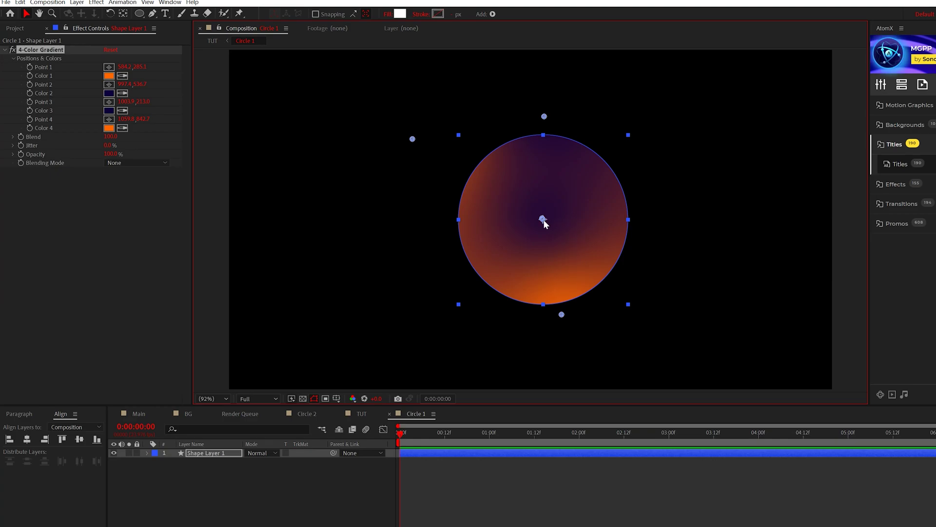
Add an Inner Shadow layer style to the circle with Screen blend mode
click(224, 454)
click(77, 3)
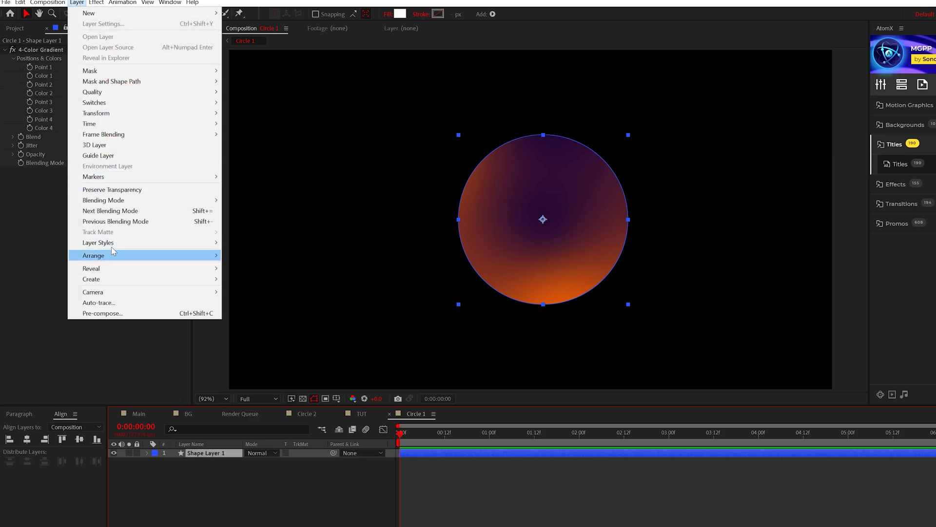
mouse_move(112, 242)
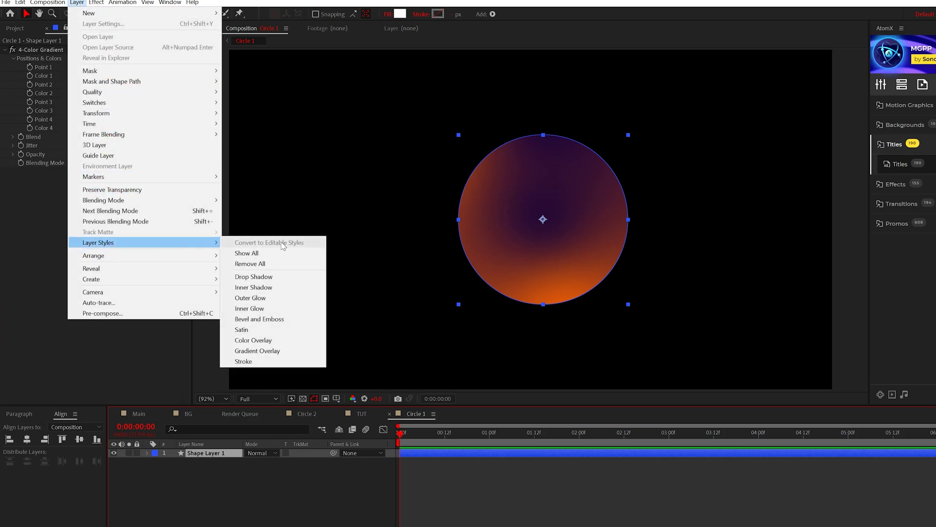
click(263, 288)
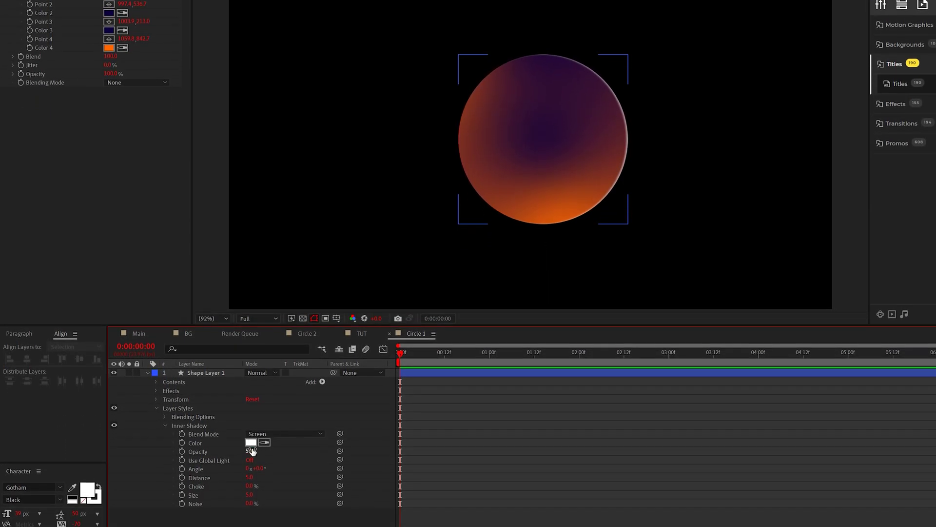
click(247, 451)
click(281, 434)
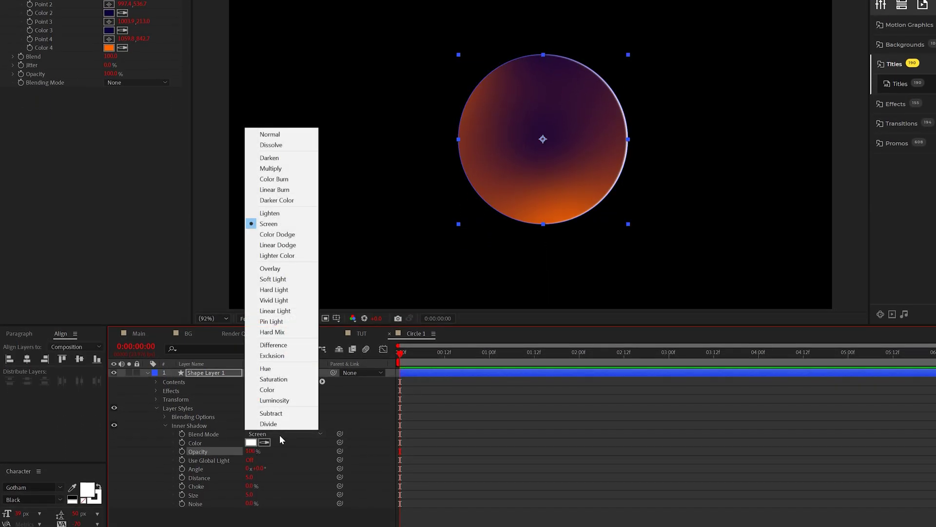
click(280, 224)
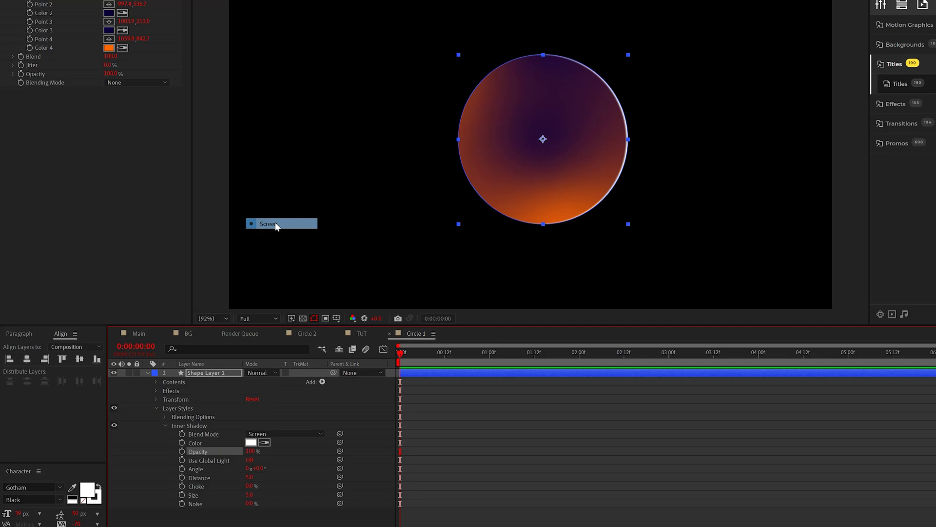
Turn on global light for the inner shadow, with distance 0 and size 90
click(249, 460)
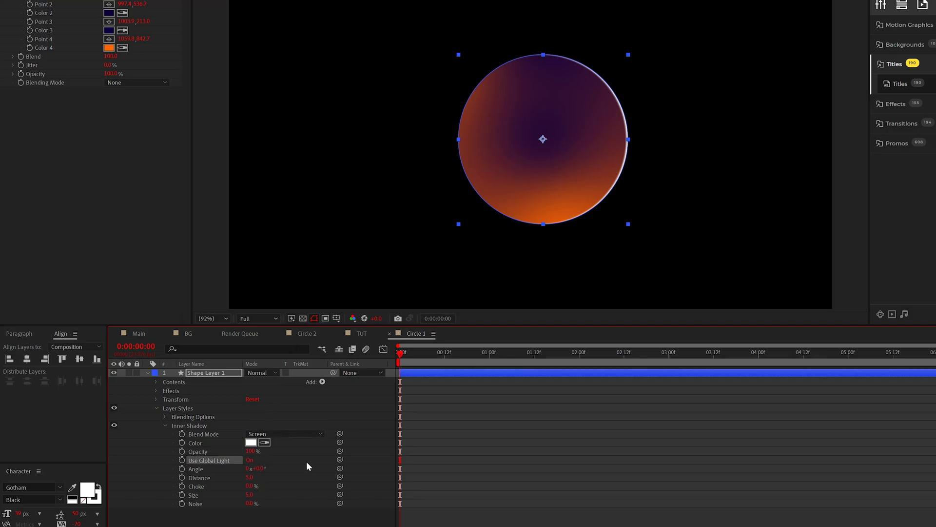
click(249, 478)
text(0)
click(249, 498)
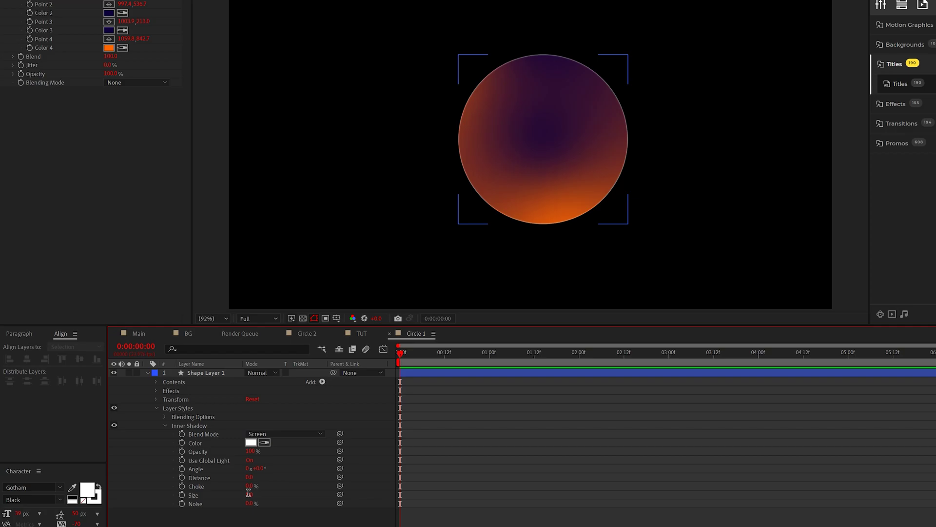
click(248, 493)
text(90)
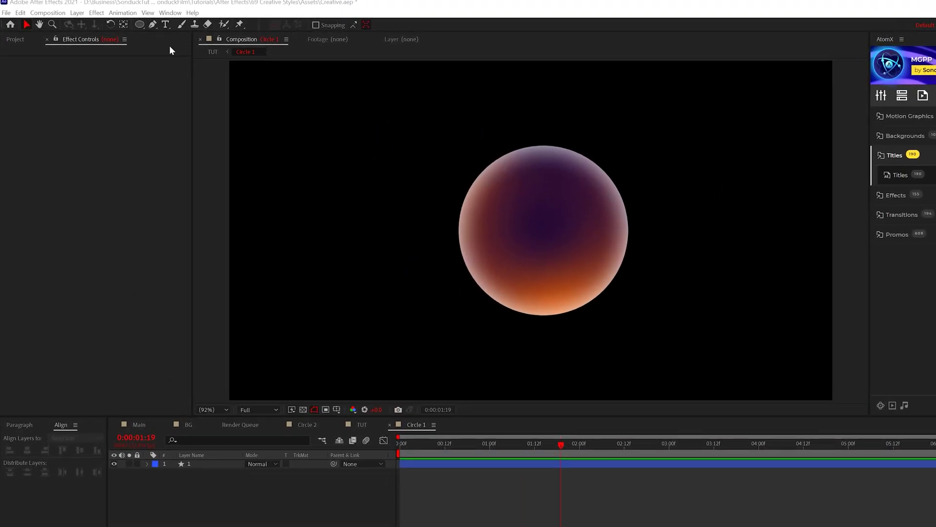
Draw a closed wavy band across the sphere with the Pen tool
click(153, 25)
click(420, 233)
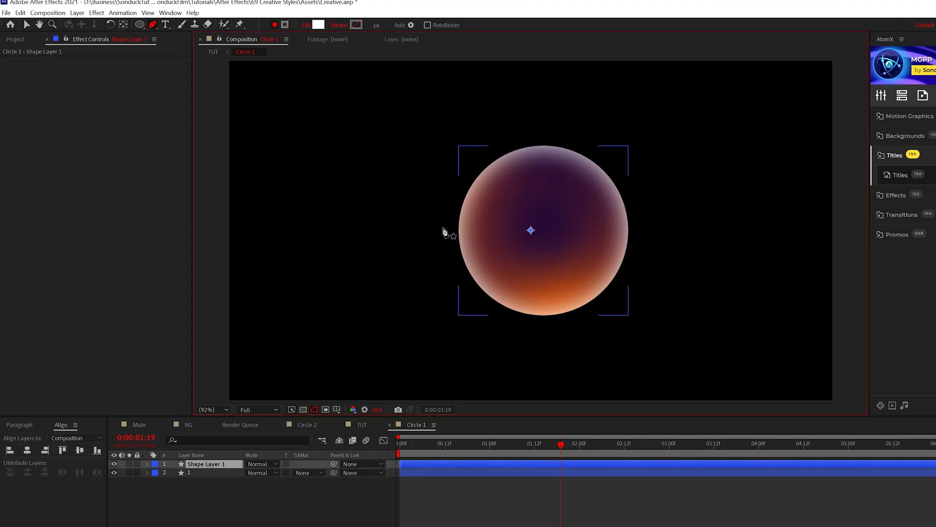
drag(489, 227, 530, 216)
drag(536, 209, 623, 235)
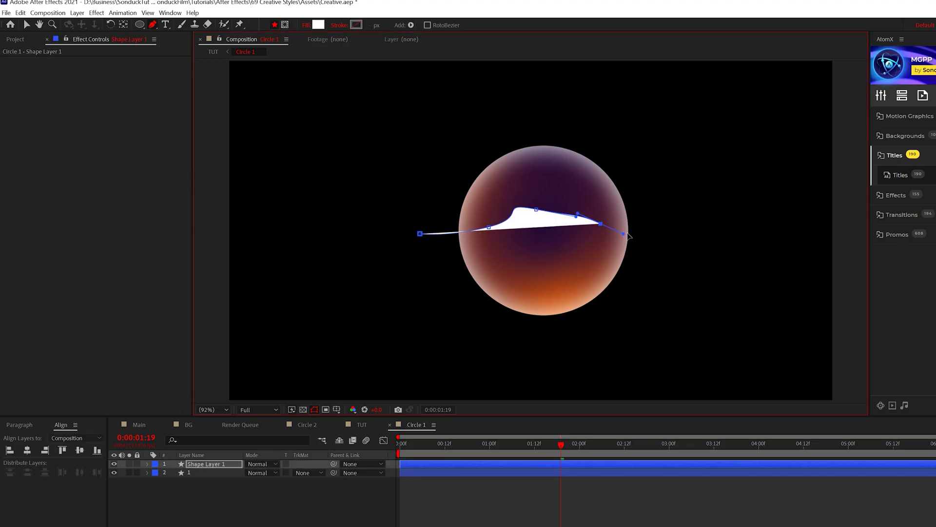
drag(650, 197, 652, 255)
drag(587, 252, 467, 285)
drag(420, 281, 393, 217)
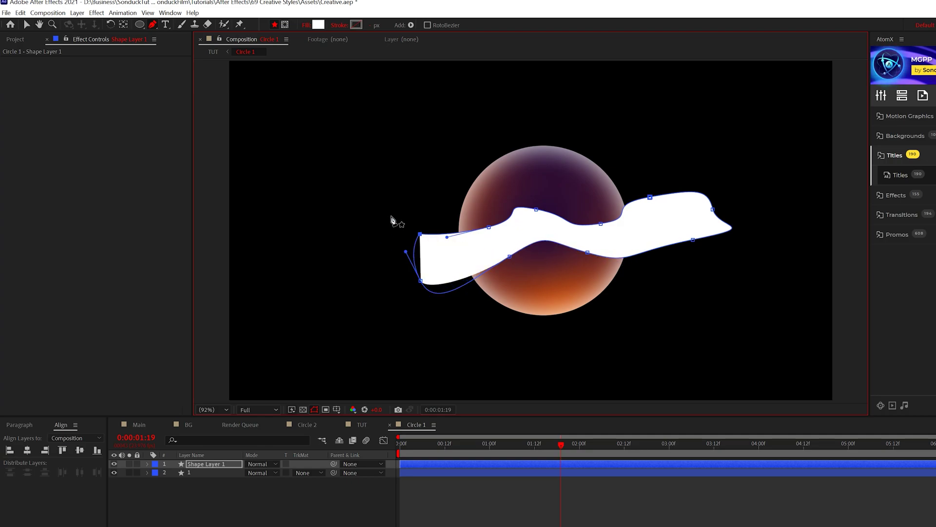
Fill the band with dark blue-purple 0E003C
click(318, 24)
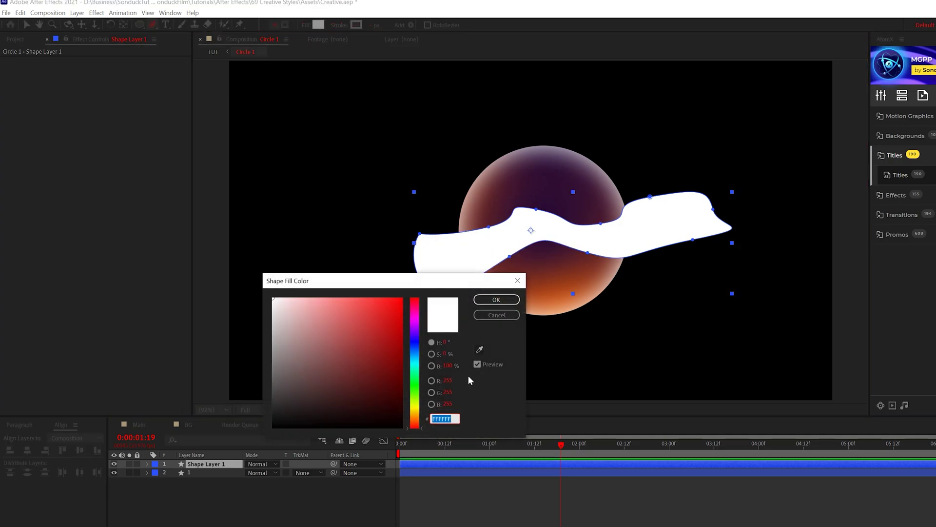
text(0E003C)
click(496, 299)
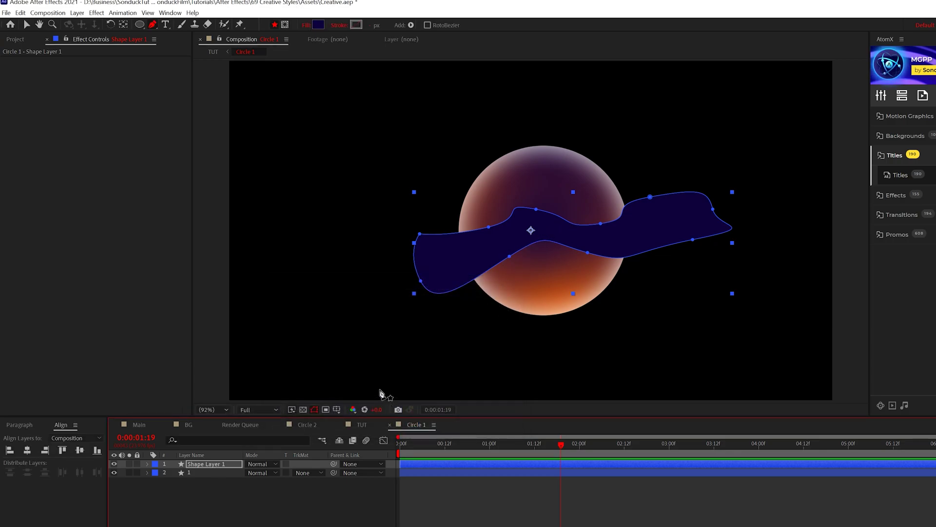
Duplicate the gradient sphere layer and move the copy to the top
key(v)
click(189, 472)
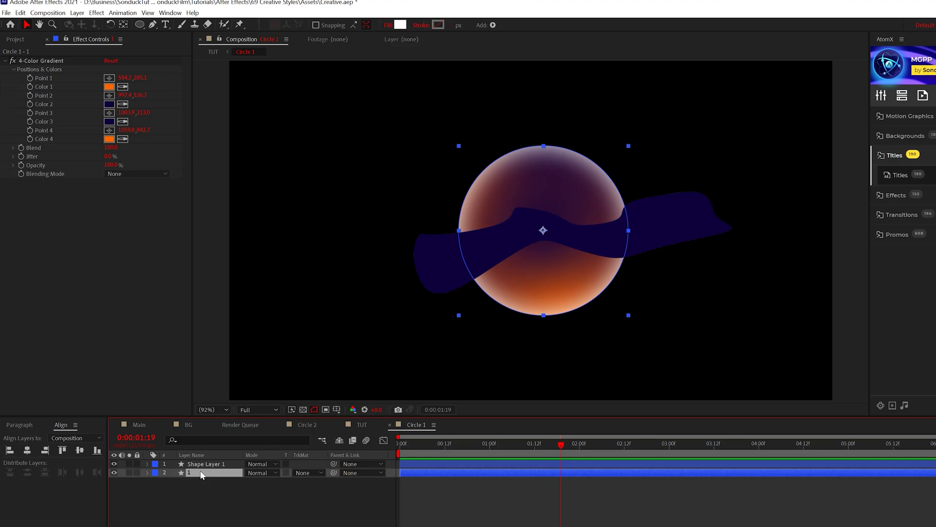
click(20, 12)
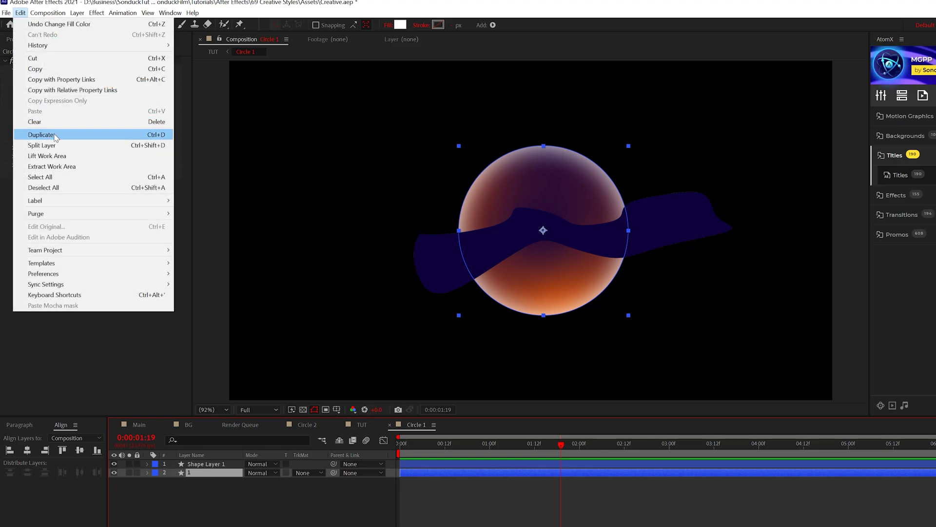
click(55, 124)
drag(196, 470, 200, 465)
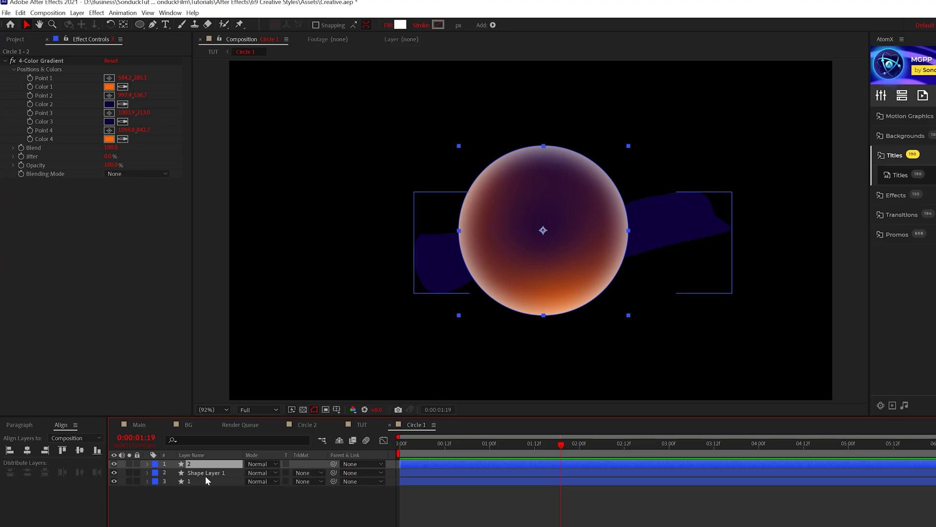
Set the dark band's track matte to Alpha Matte using the sphere copy
click(210, 473)
click(306, 472)
click(312, 494)
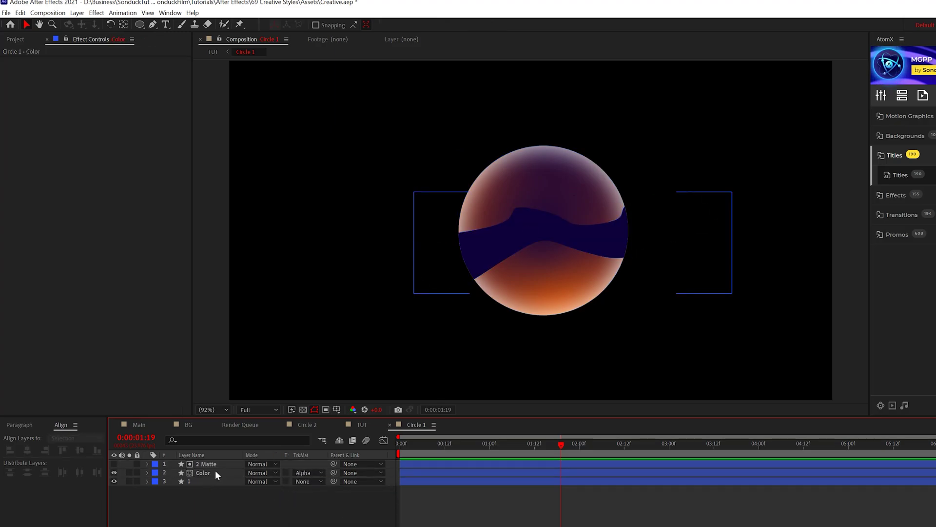
click(215, 470)
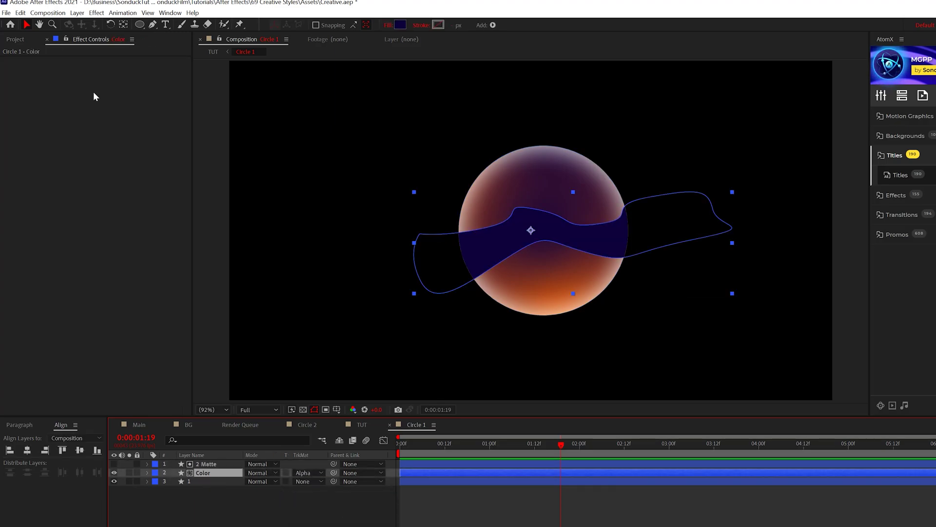
Apply Fast Box Blur to the band with a blur radius of about 49
click(94, 13)
mouse_move(161, 79)
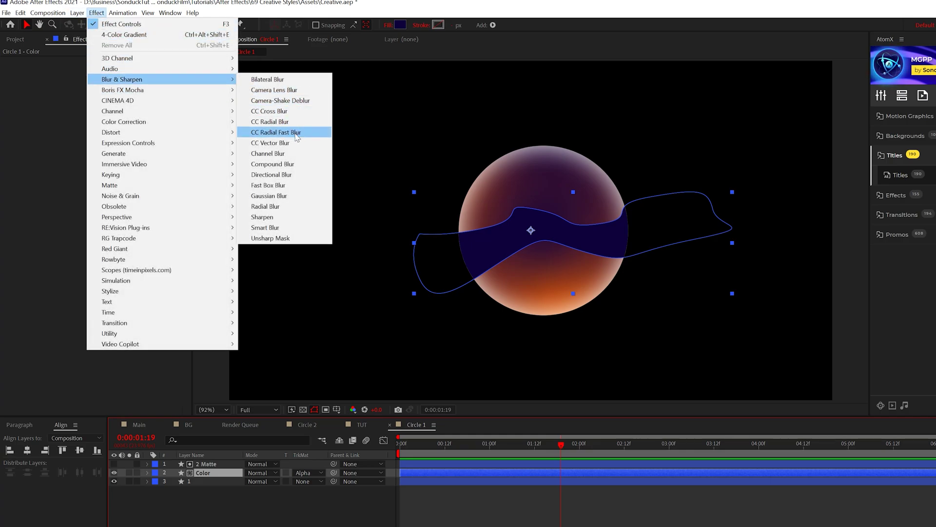
click(263, 185)
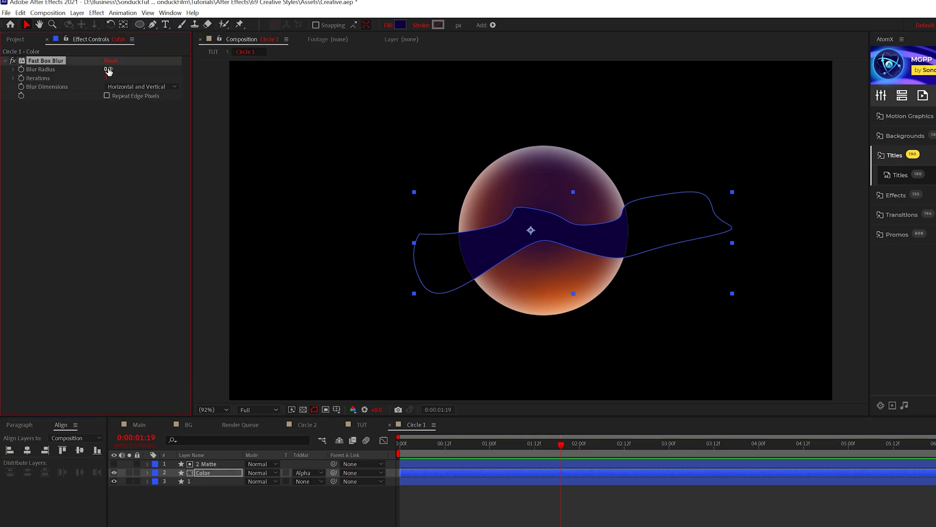
drag(107, 70, 126, 68)
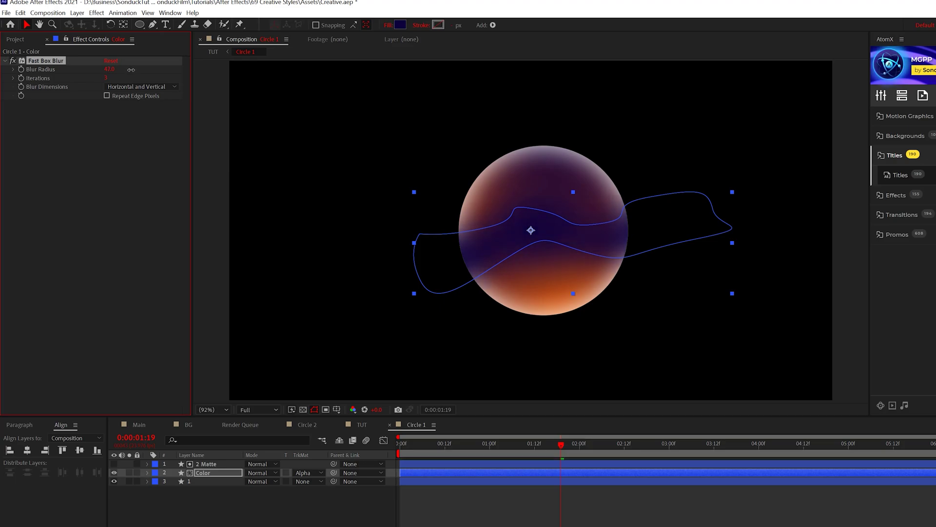
click(349, 490)
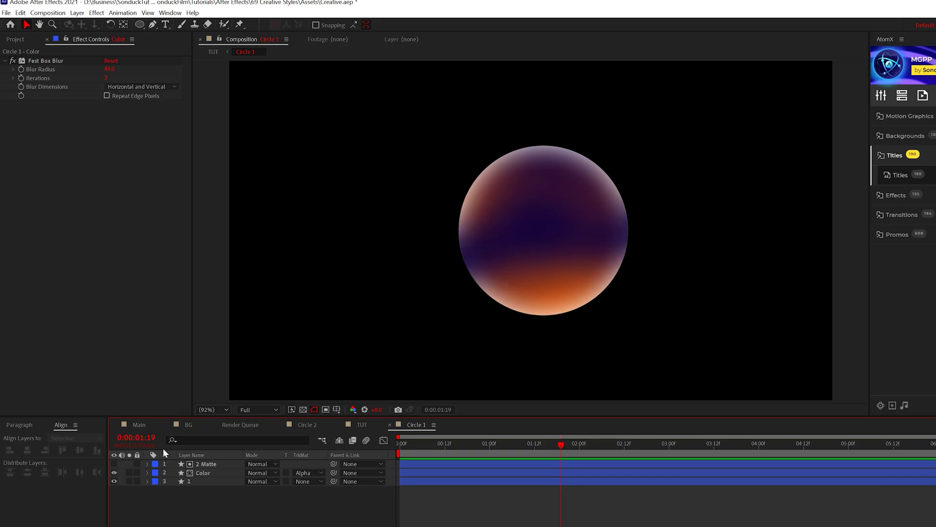
Add a wiggle(.5,150) expression to the Color layer's rotation and scrub to preview it
key(KP_2)
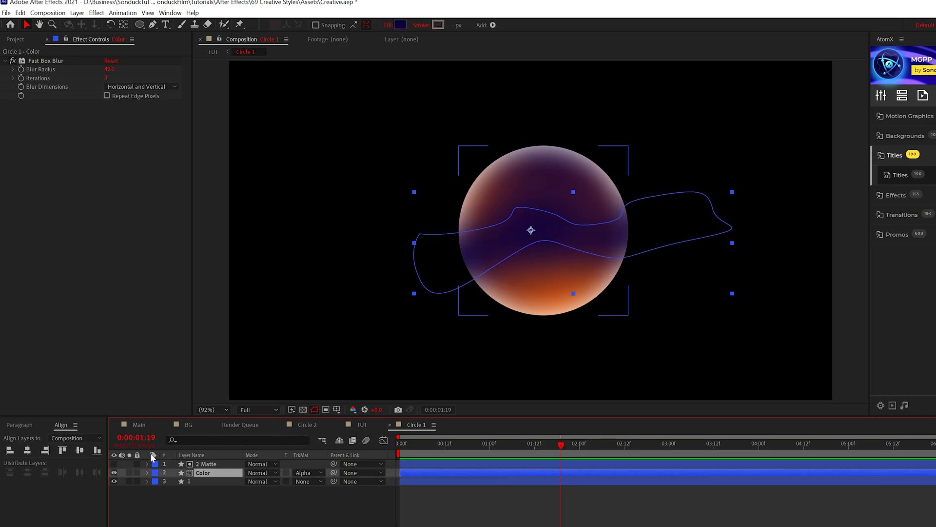
key(r)
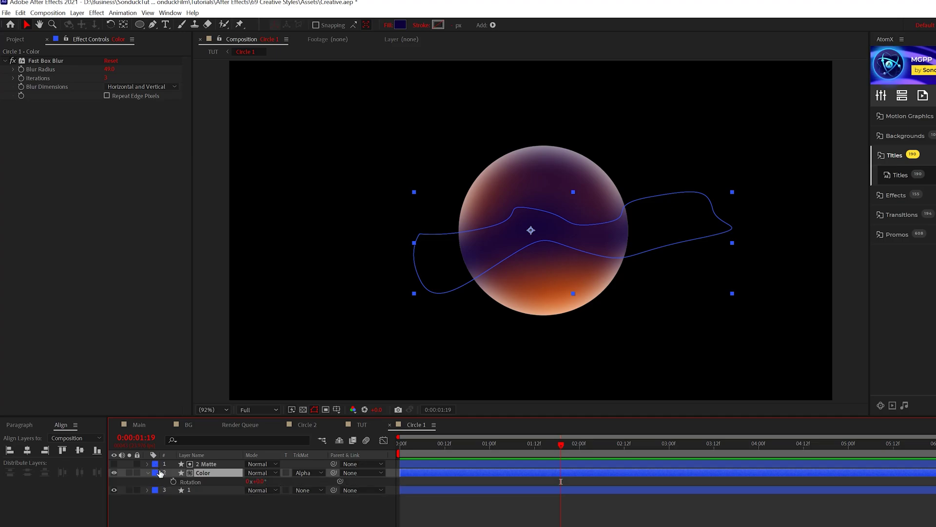
alt+click(172, 481)
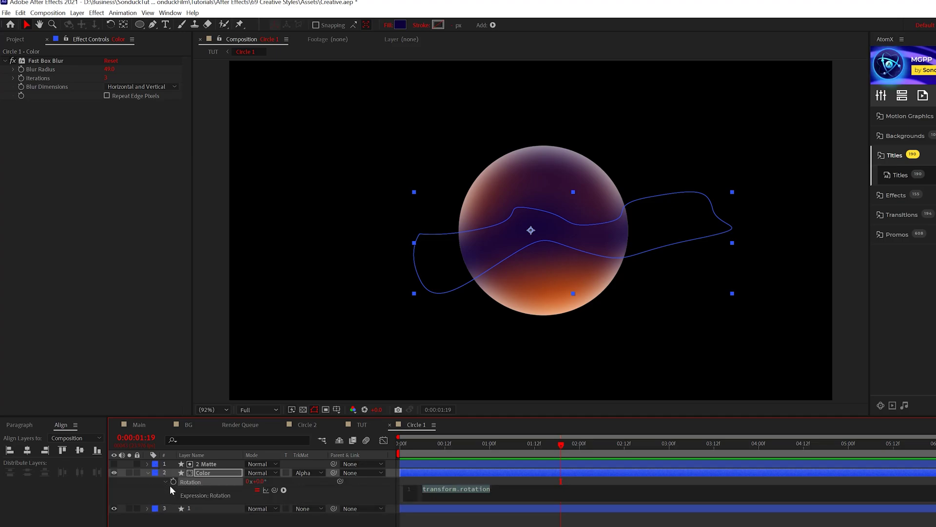
text(wiggle)
key(Return)
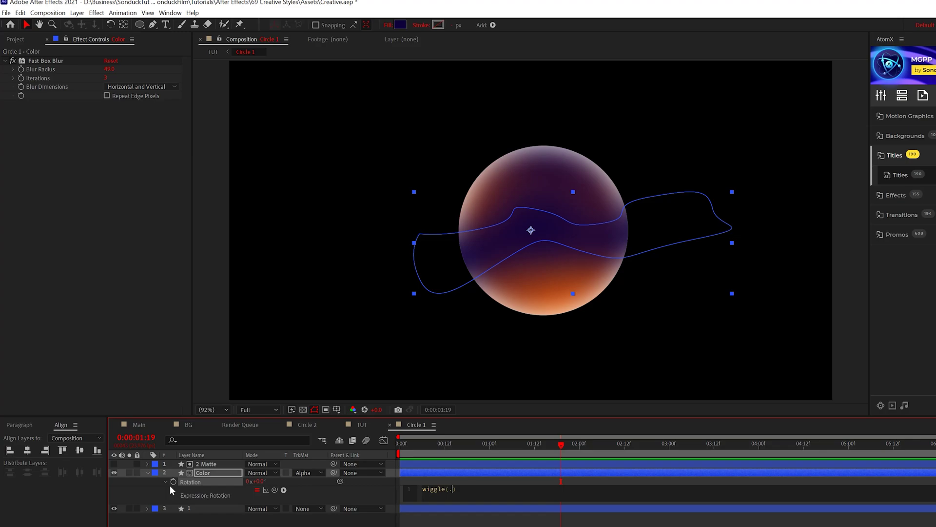
text(.5,150)
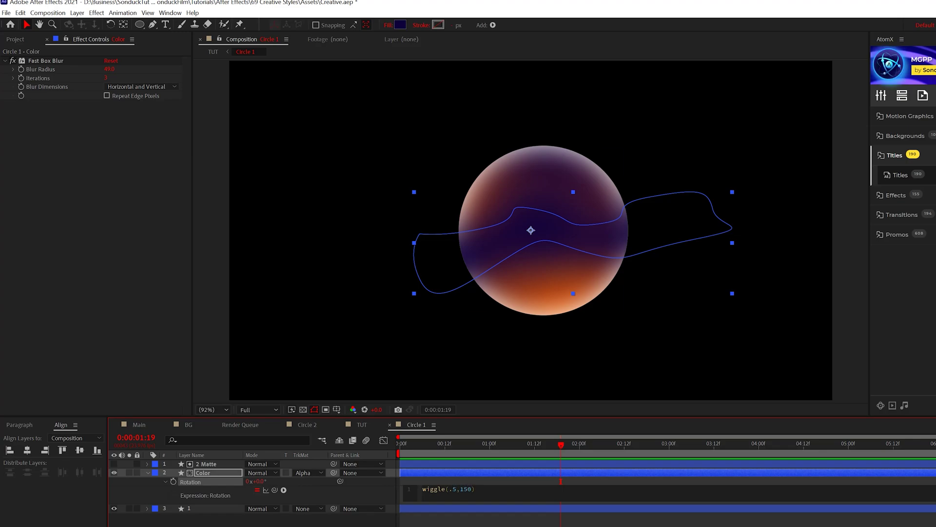
click(460, 479)
click(422, 445)
drag(434, 447, 203, 476)
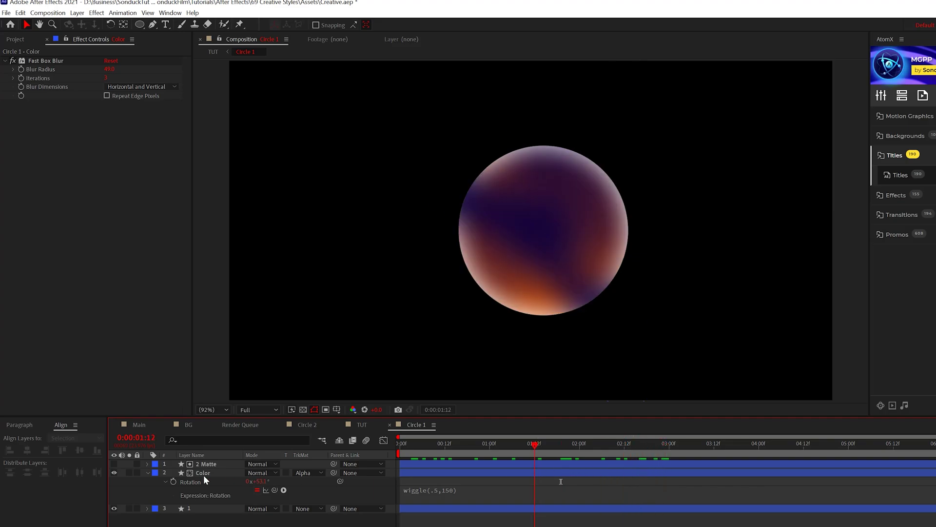
Set the Pen tool's shape fill to white
key(u)
key(y)
click(153, 25)
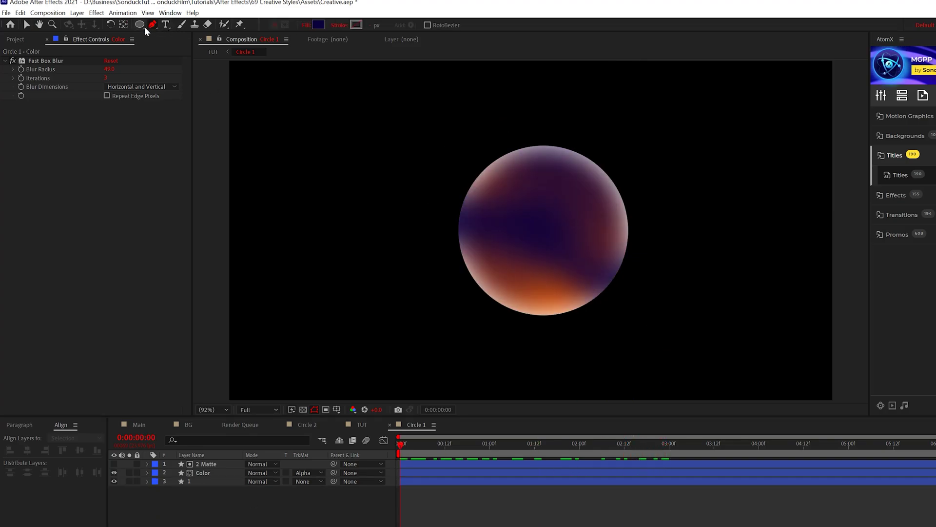
click(317, 25)
drag(292, 303, 272, 296)
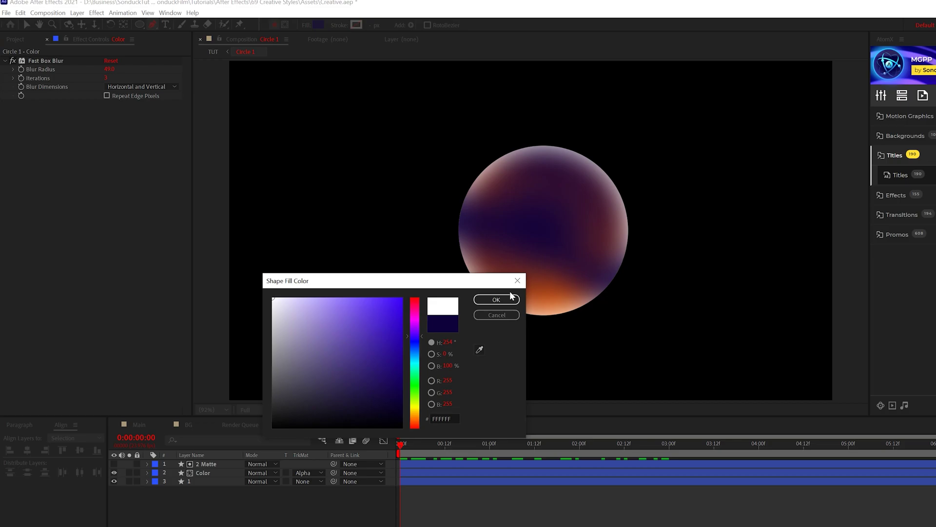
click(502, 299)
Draw a small closed curved highlight shape on the right of the sphere
click(565, 251)
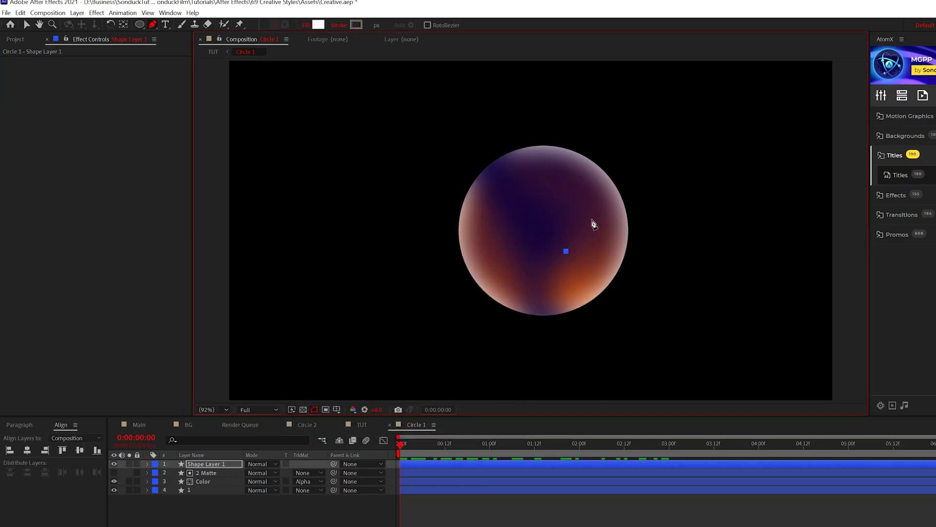
click(590, 220)
click(573, 212)
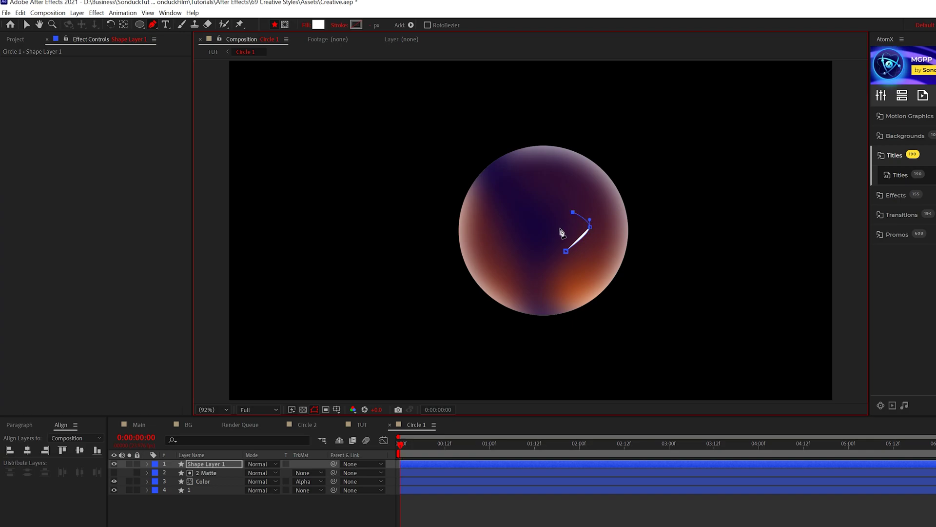
scroll(573, 224, up, 2)
drag(559, 235, 558, 239)
click(551, 270)
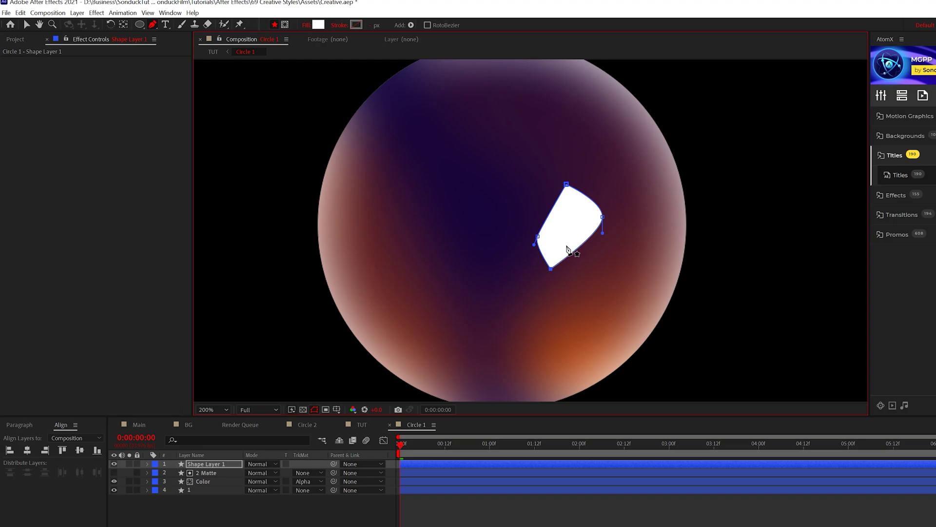
Scale the highlight shape up to about 148%
key(v)
key(s)
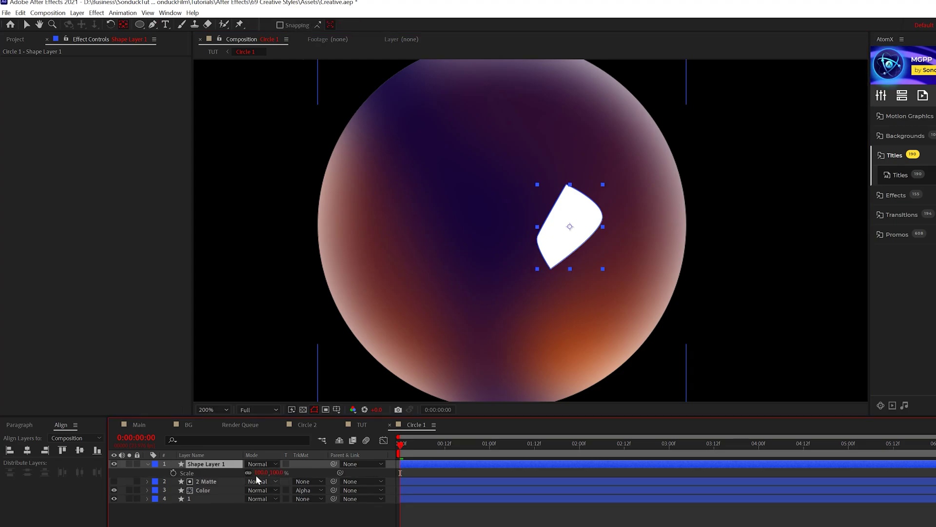
drag(261, 473, 323, 479)
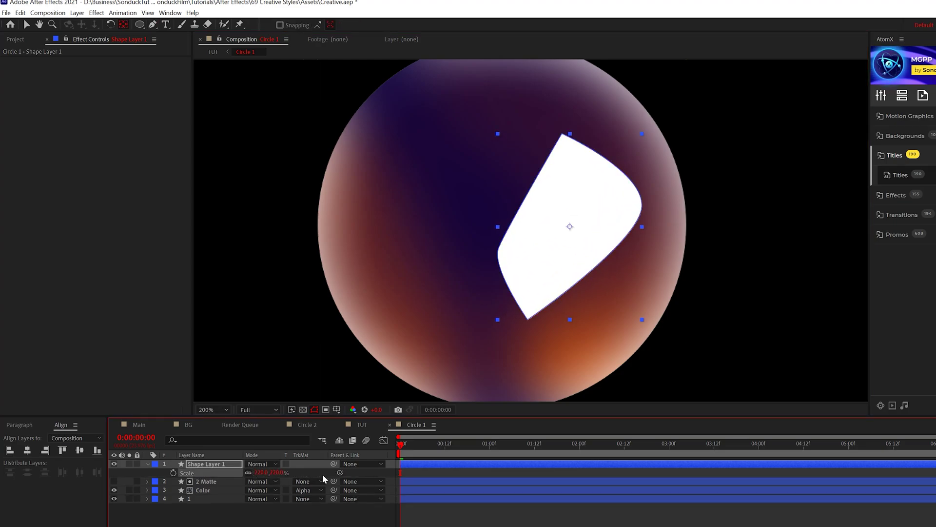
Apply Fast Box Blur with radius 8 to the white highlight shape
click(96, 13)
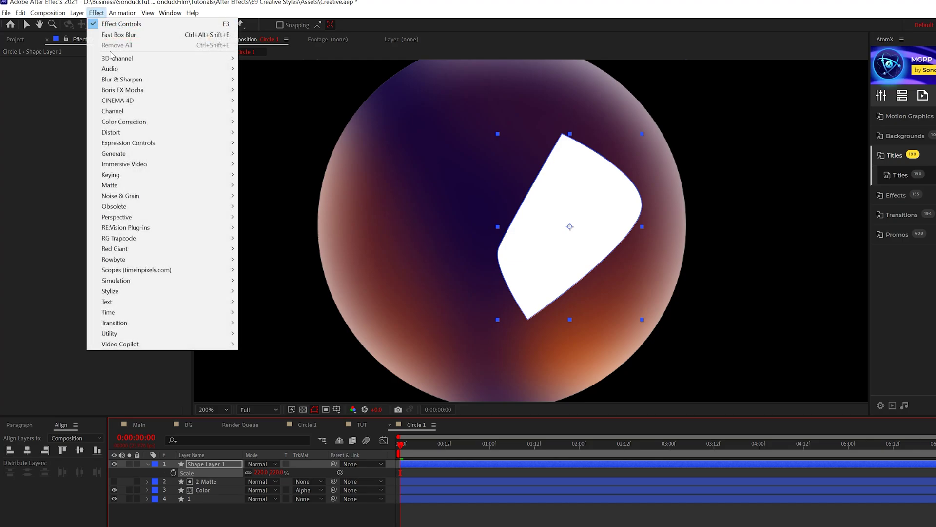
mouse_move(128, 80)
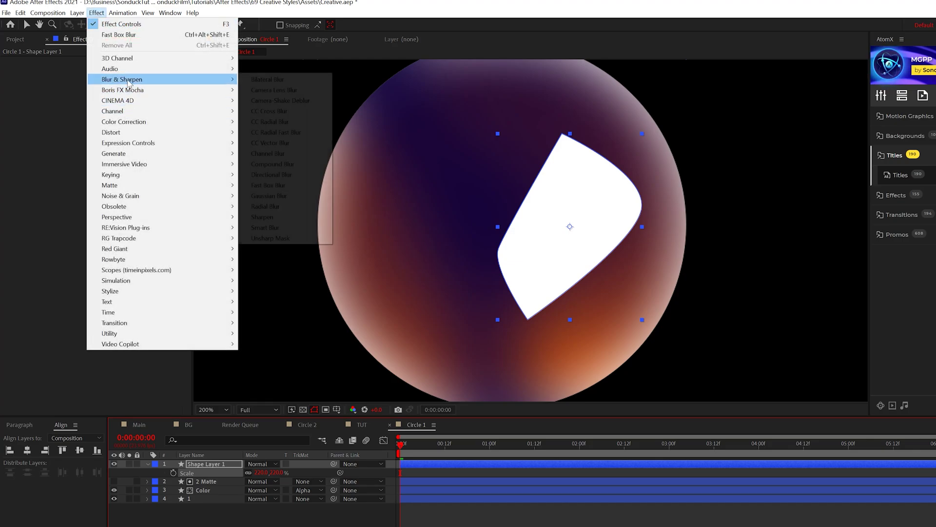
click(268, 186)
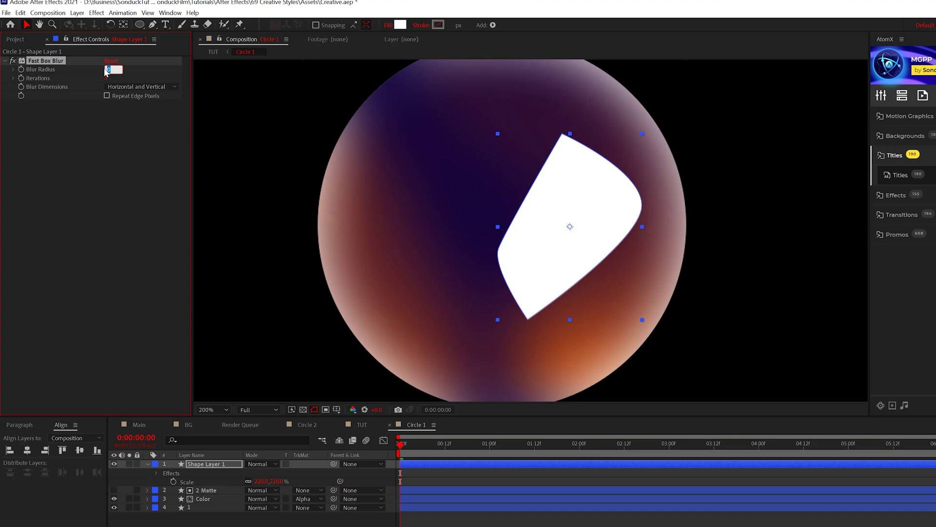
text(8)
key(Return)
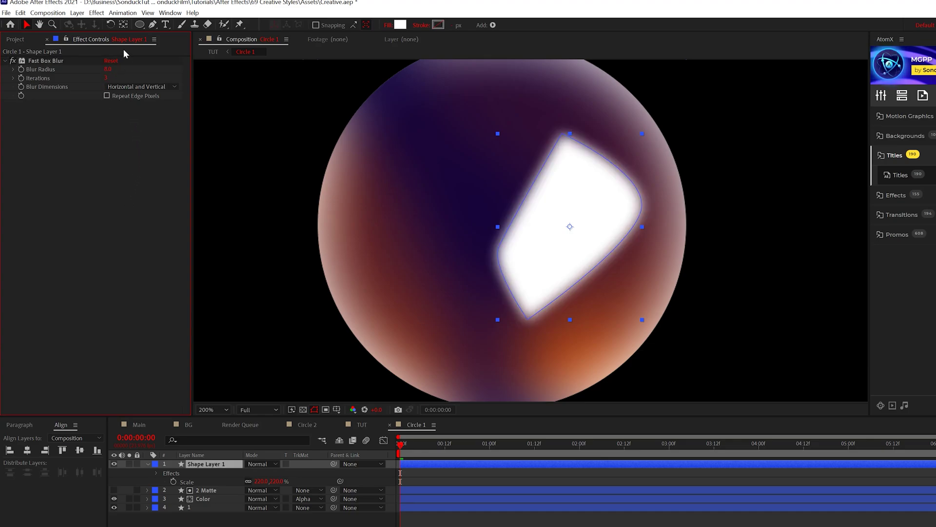
Set the highlight shape's opacity to 10%
key(t)
click(253, 473)
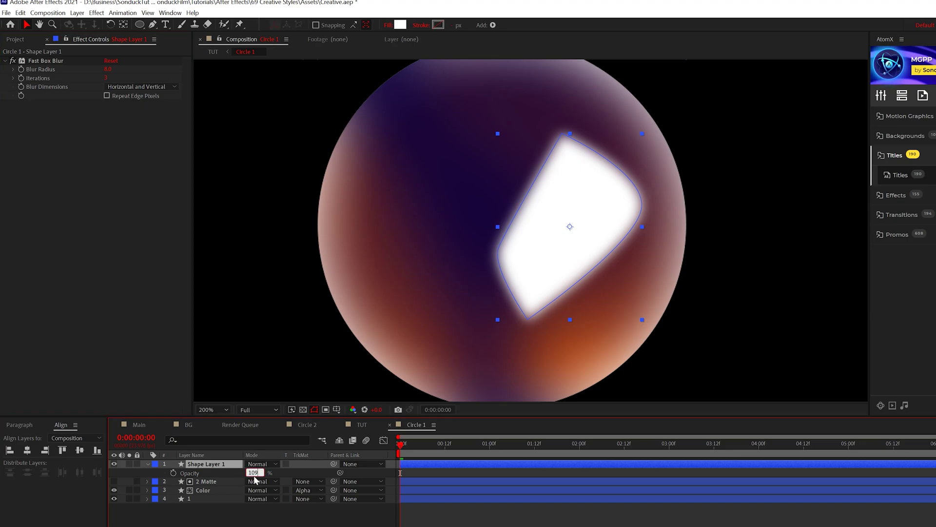
text(10)
key(Return)
key(comma)
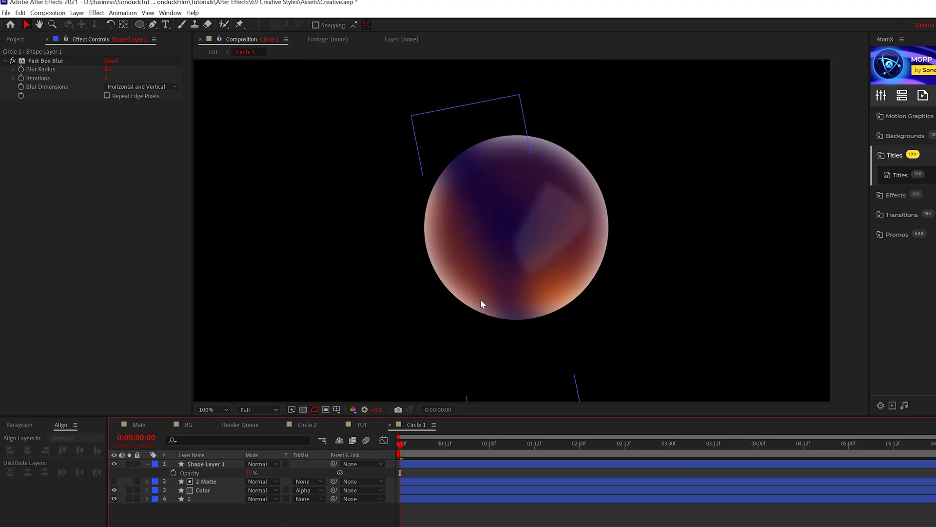
key(period)
Add a wiggle(.5,150) expression to the highlight's position and preview the drift
click(204, 464)
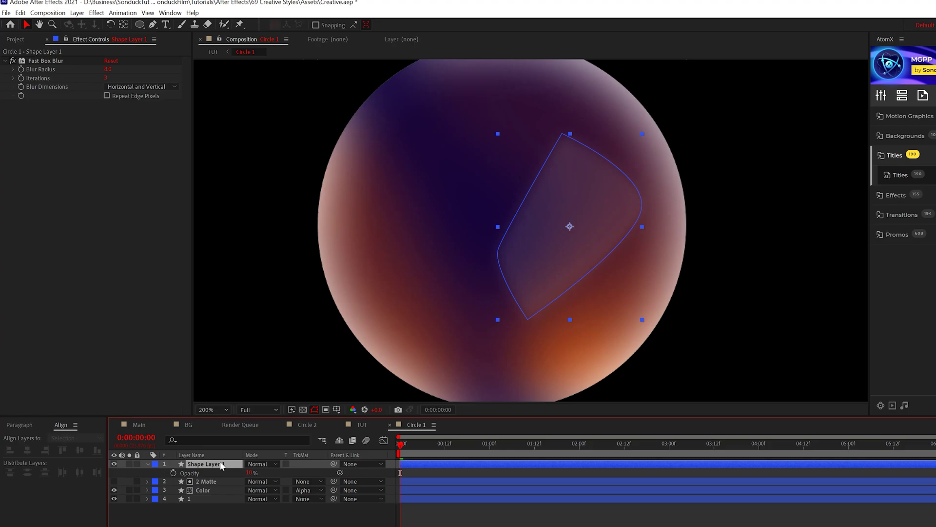
key(t)
key(p)
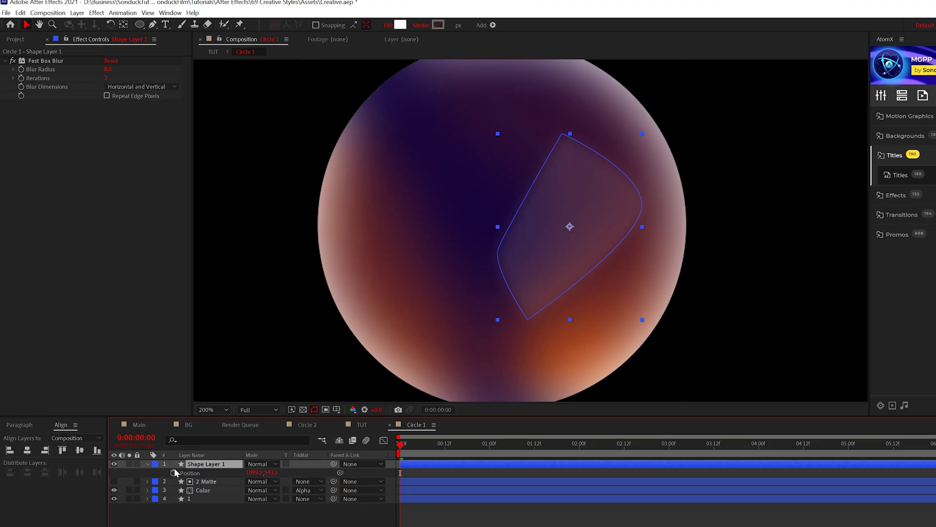
alt+click(174, 471)
text(wiggle(.5,150))
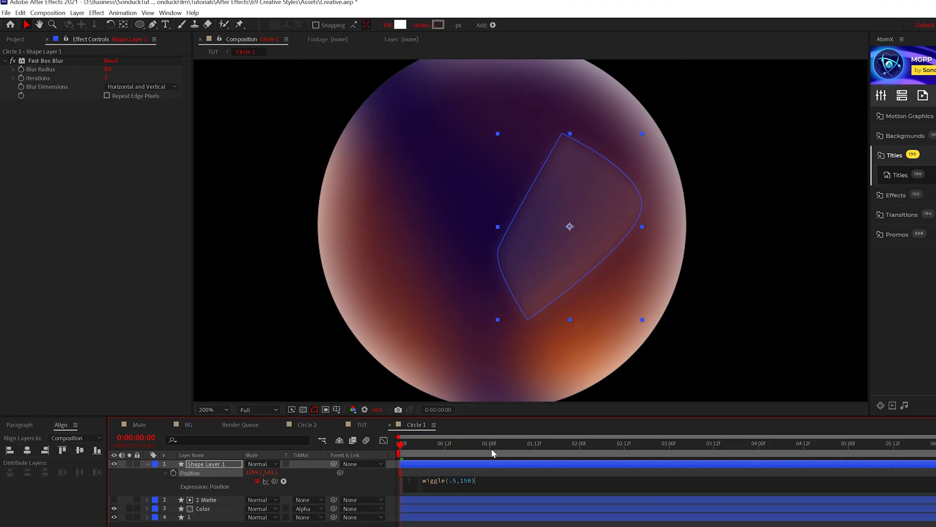
click(416, 421)
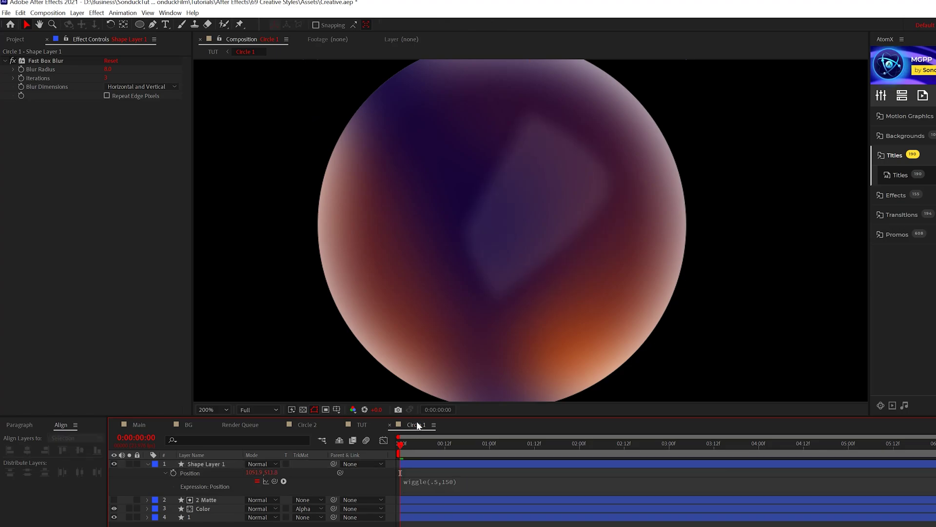
drag(403, 442, 378, 455)
Duplicate gradient circle layer 1 to the top and use it as the highlight's Alpha Matte
click(207, 517)
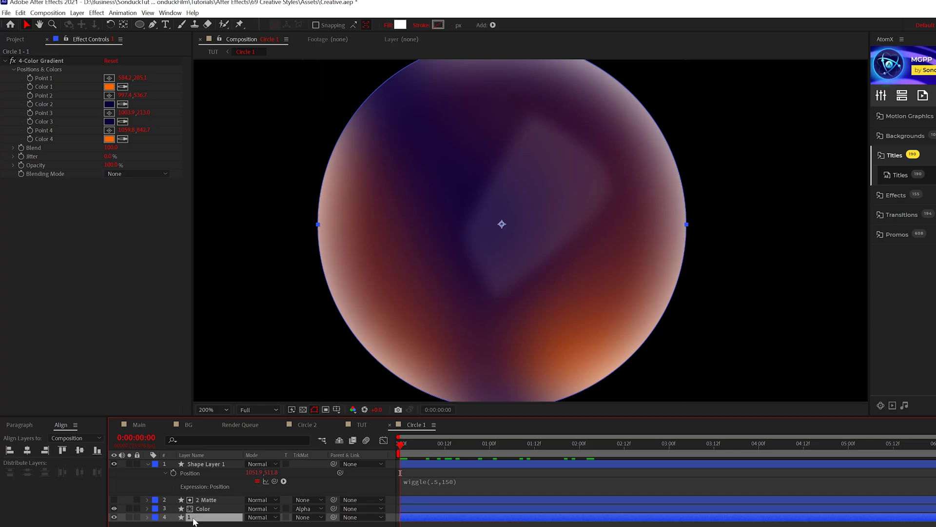
key(ctrl+d)
drag(193, 518, 192, 461)
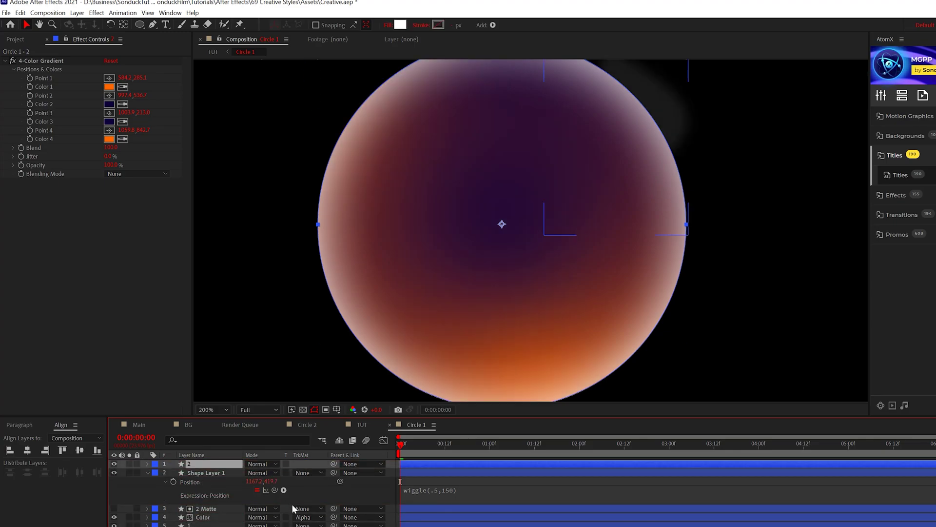
click(194, 474)
click(306, 472)
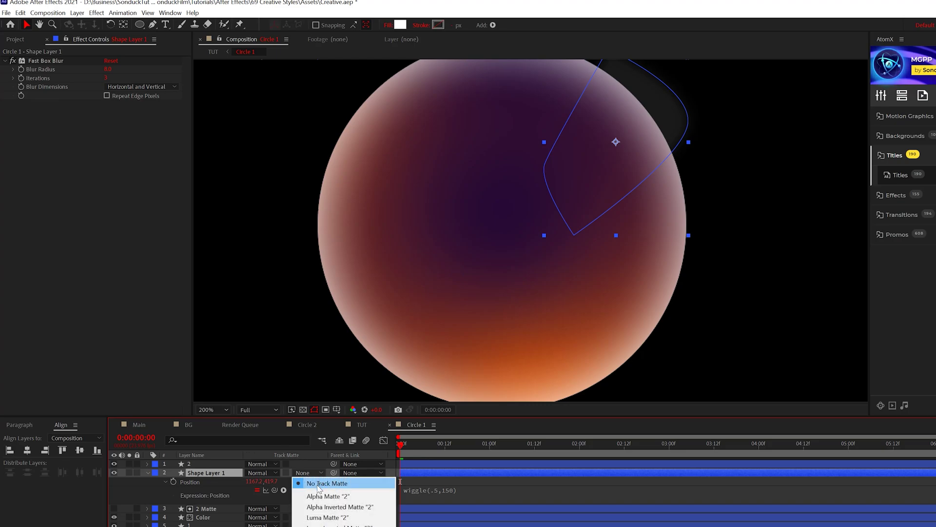
click(320, 496)
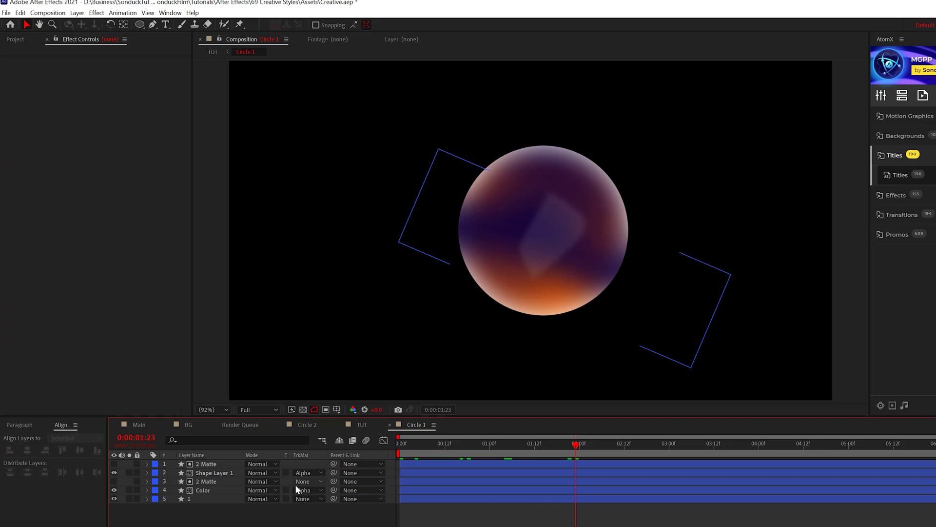
Create a new solid layer named 'Final Touches'
click(48, 13)
mouse_move(83, 16)
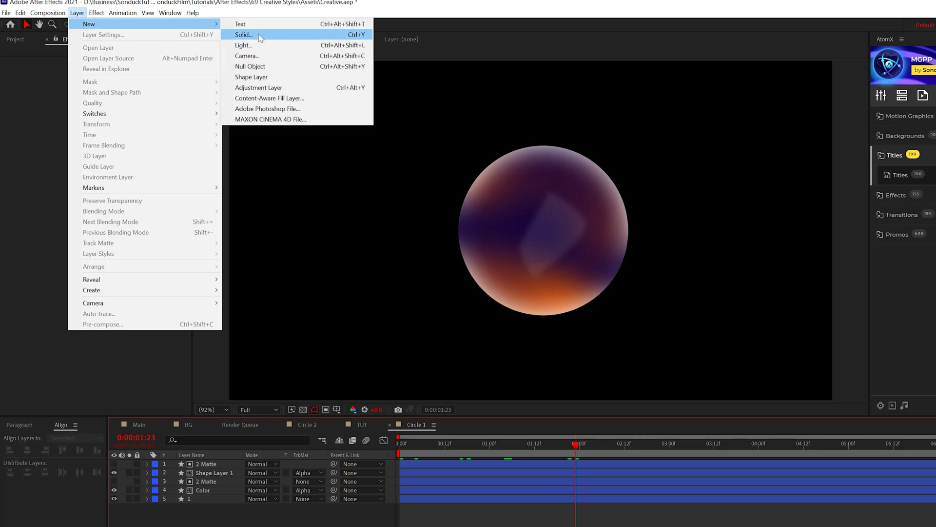
click(244, 34)
text(Final Touches)
key(Return)
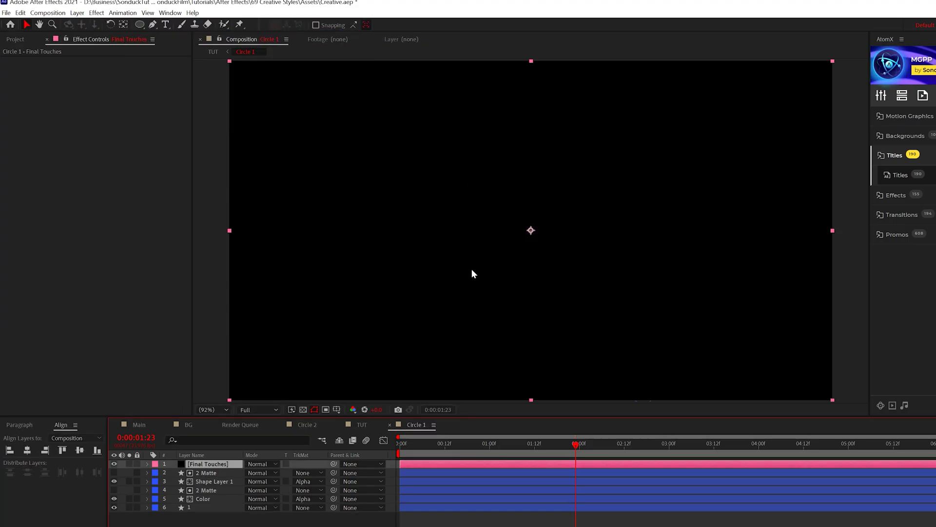
Apply a Generate > Fill effect to the solid with the orange colour FF6600
click(94, 13)
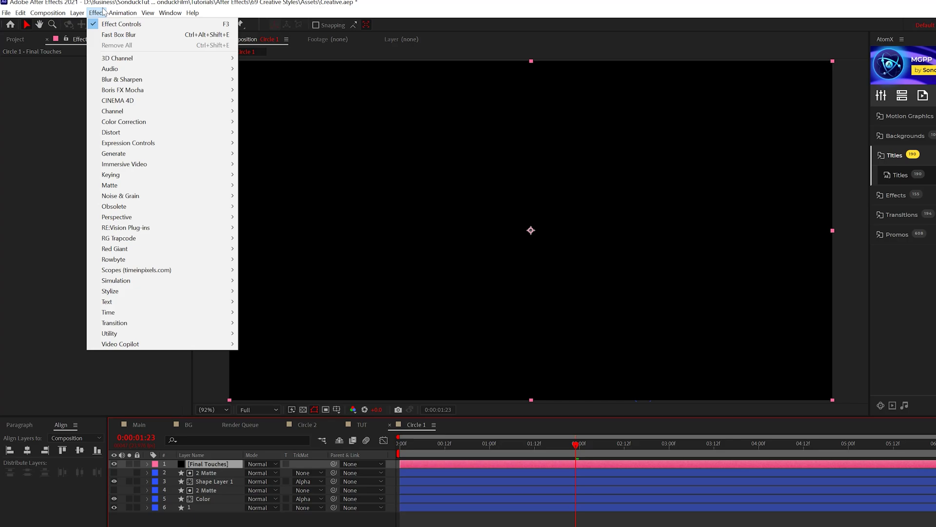
mouse_move(117, 153)
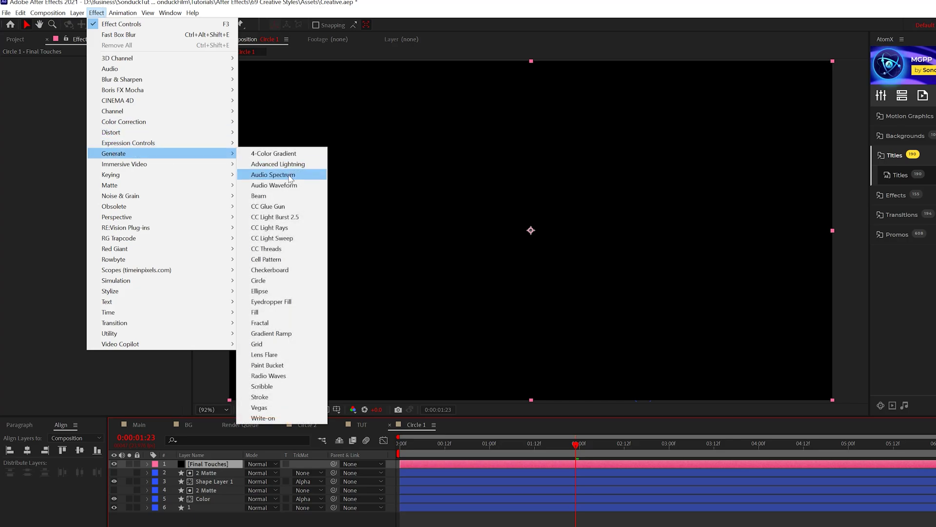
click(263, 312)
click(109, 87)
text(FF6600)
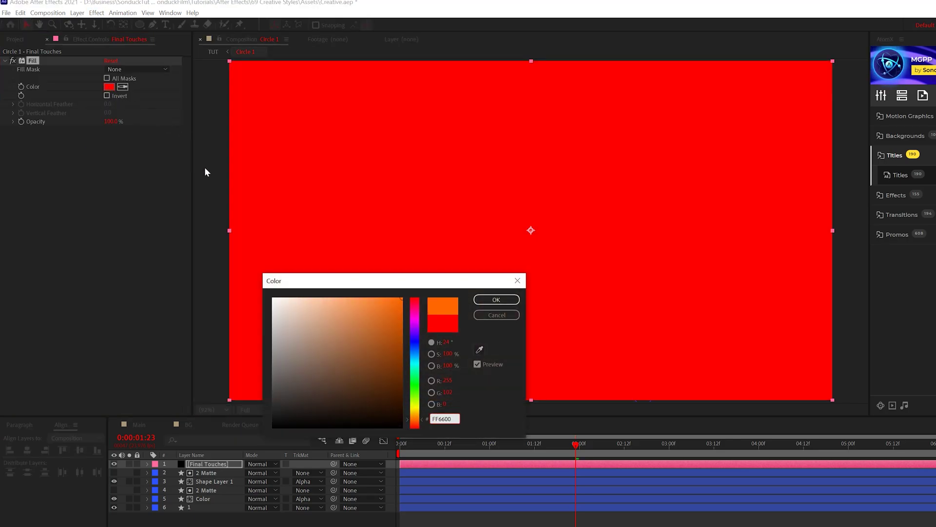
click(493, 300)
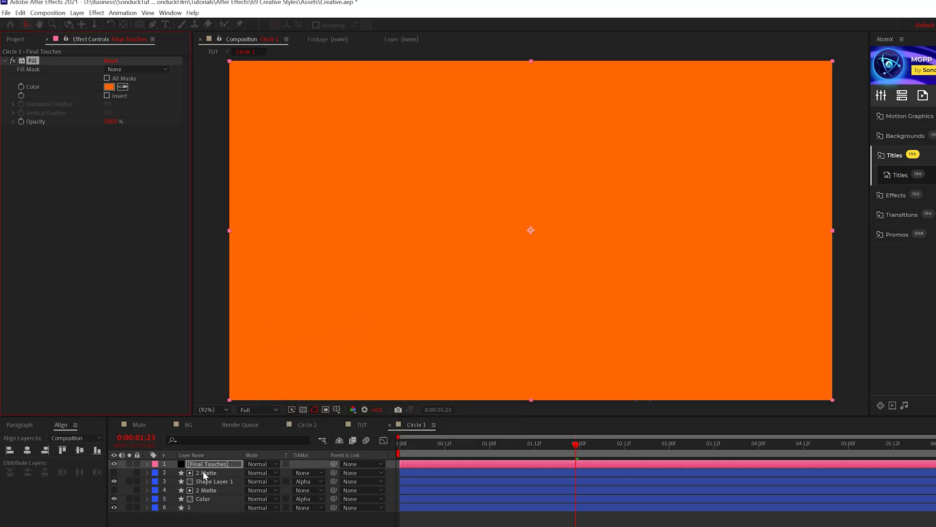
click(205, 508)
click(210, 464)
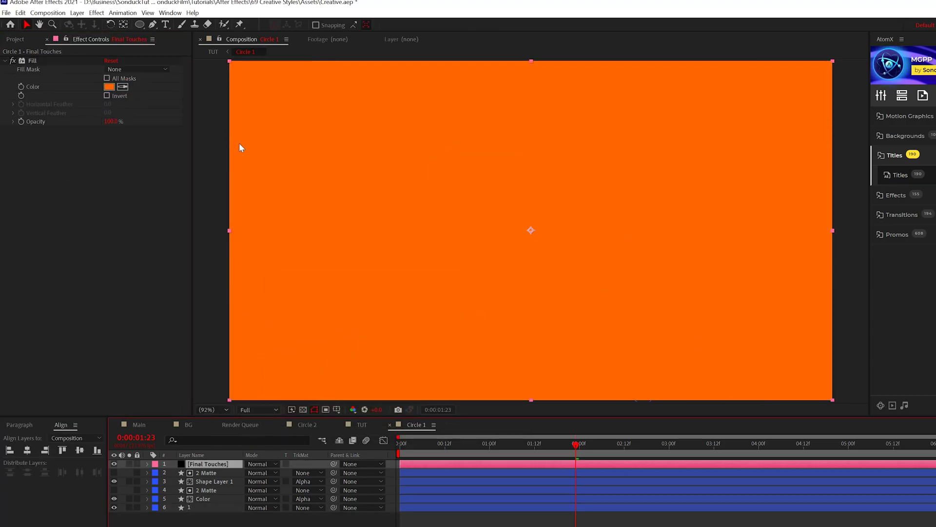
Draw a closed curved Pen mask across the lower frame on Final Touches
click(152, 25)
key(comma)
key(comma)
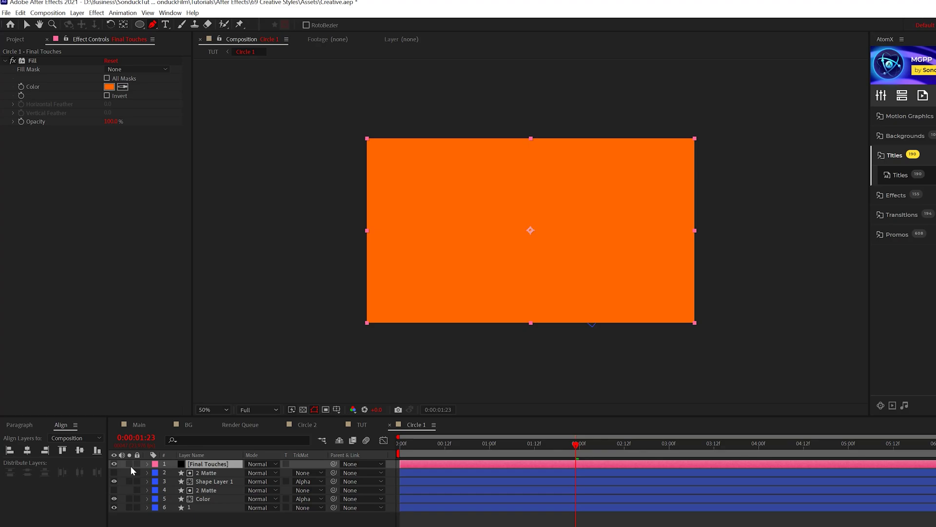
click(114, 463)
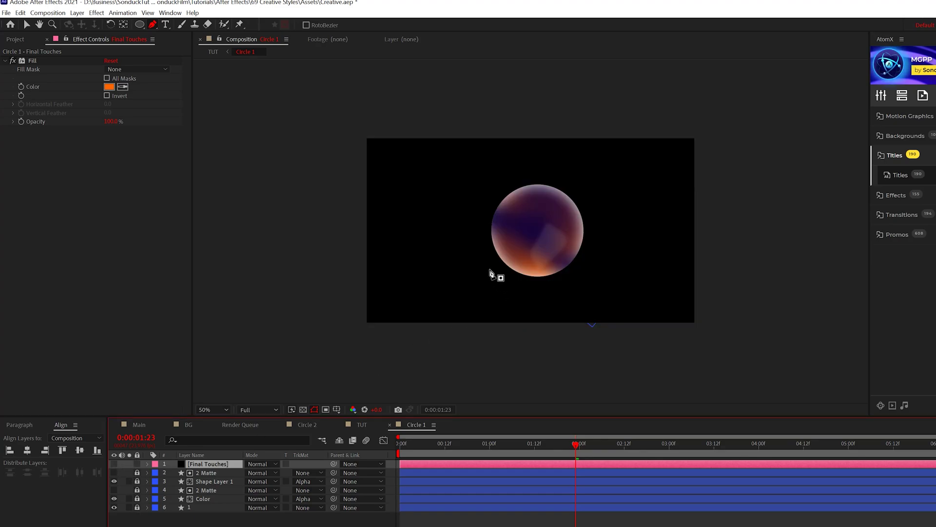
click(472, 291)
drag(529, 258, 649, 250)
drag(686, 283, 710, 294)
drag(693, 340, 686, 348)
drag(511, 353, 494, 353)
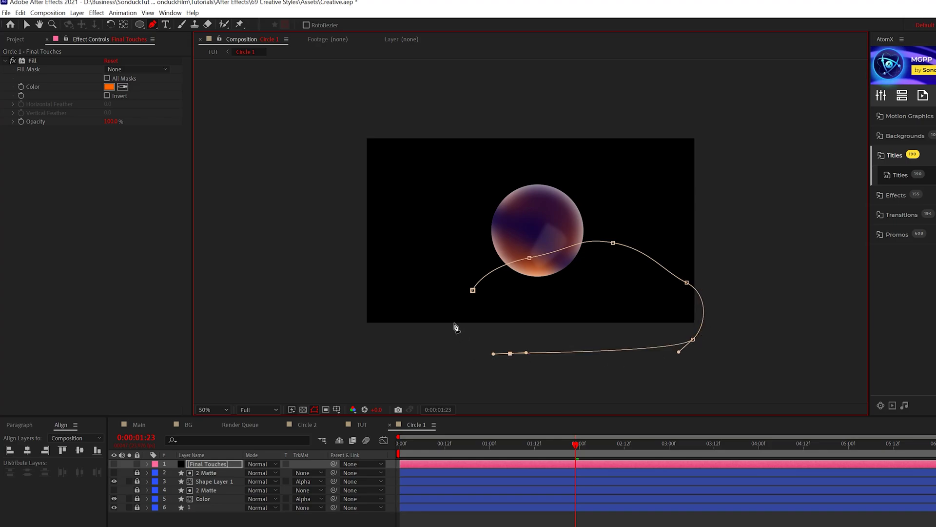
click(472, 291)
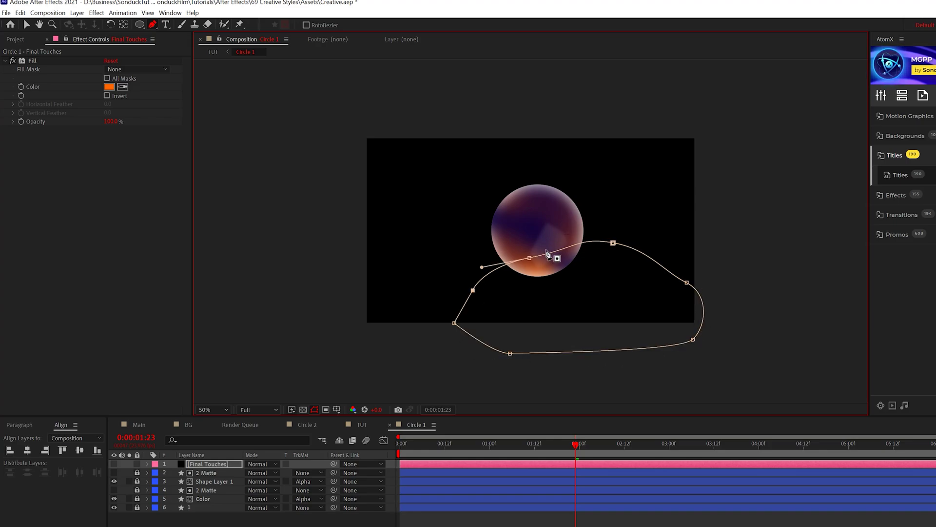
click(114, 463)
Set the mask feather to 800 pixels and collapse the Final Touches layer
key(f)
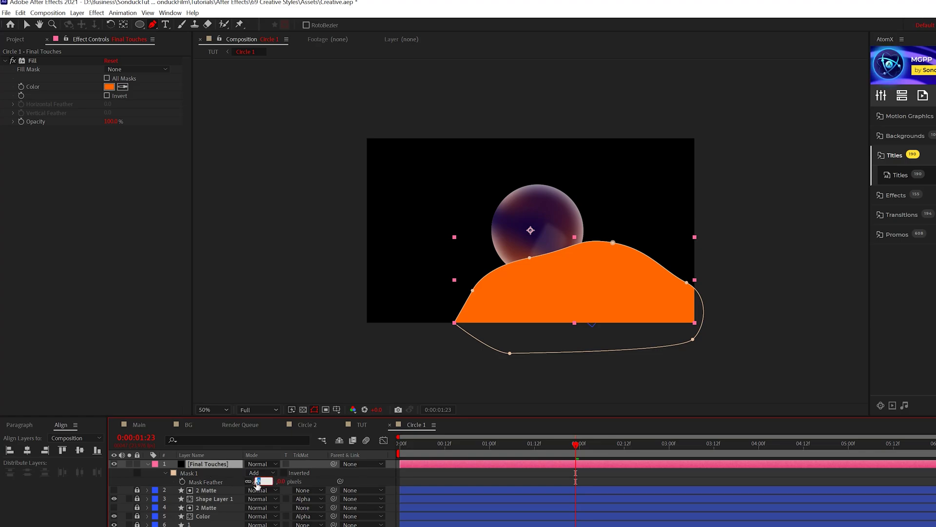
key(Return)
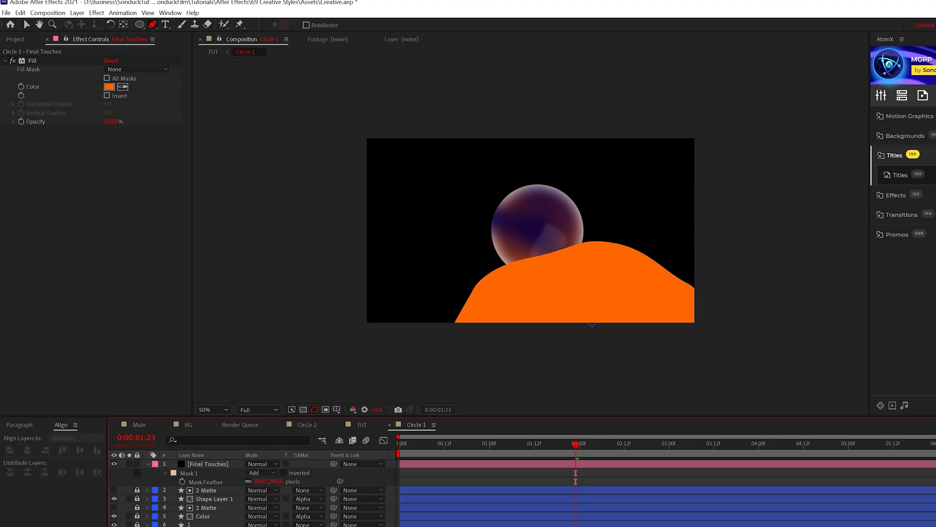
click(200, 465)
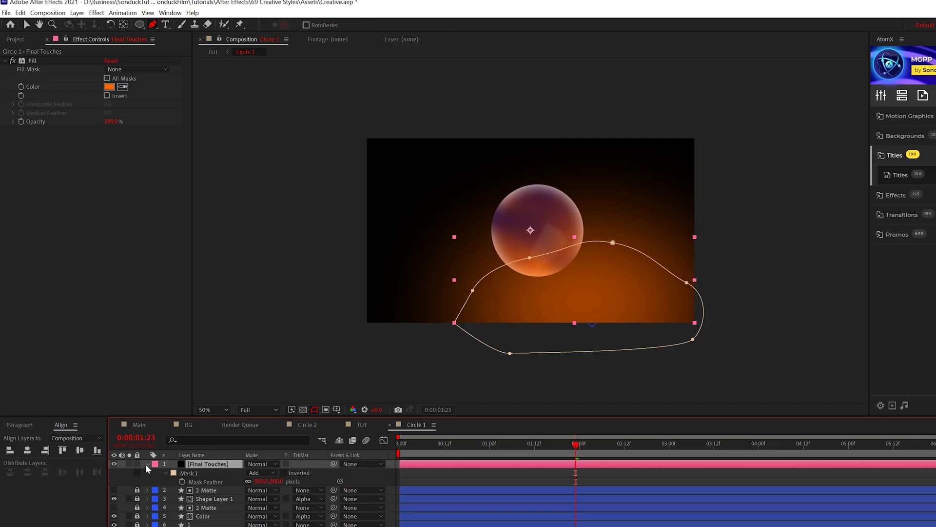
click(147, 464)
Duplicate the gradient circle layer to the top and use it as Final Touches' Alpha Matte
click(183, 509)
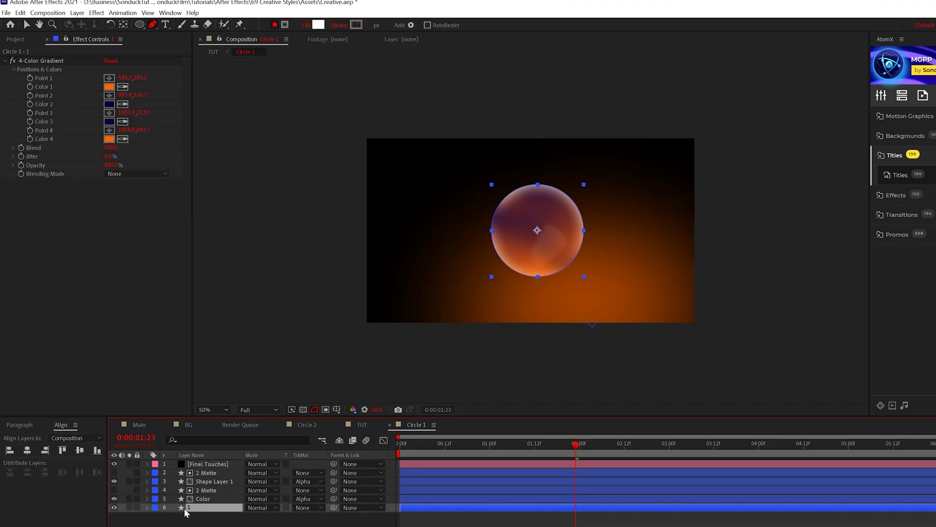
key(ctrl+d)
drag(188, 508, 190, 463)
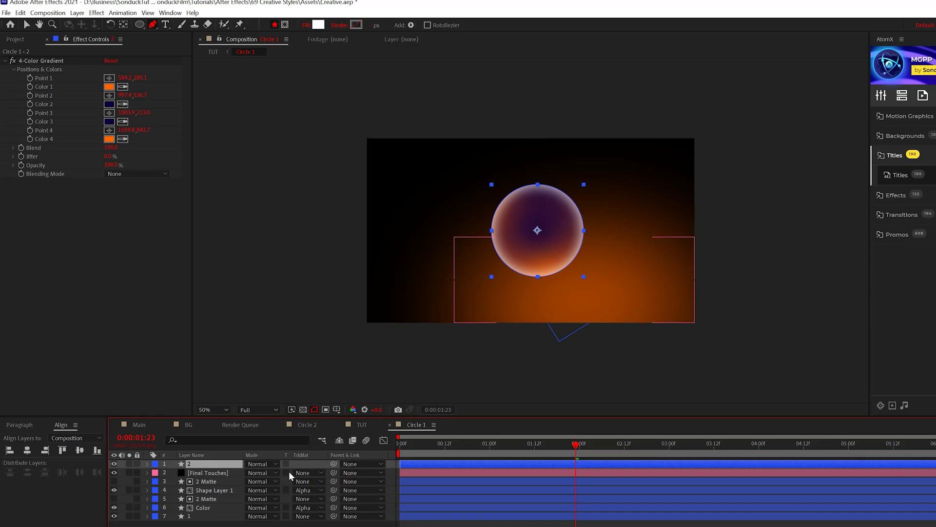
click(300, 472)
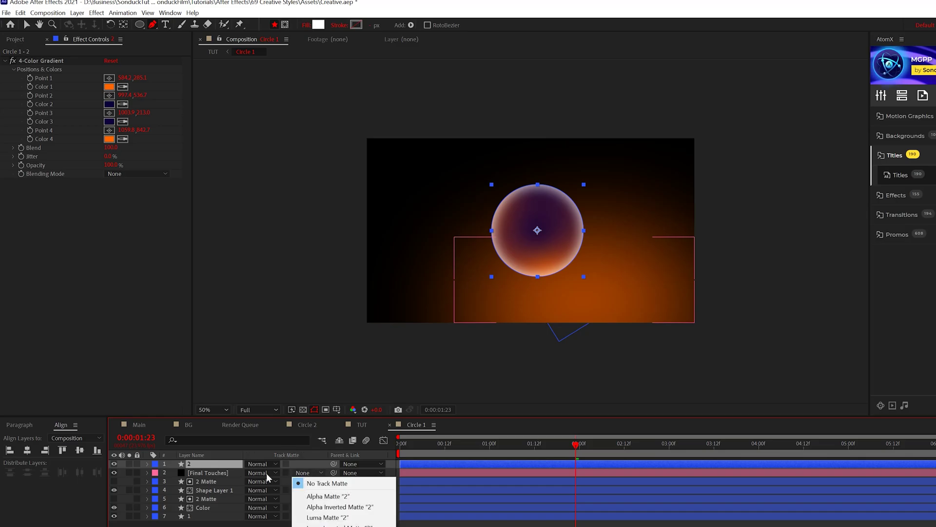
click(333, 495)
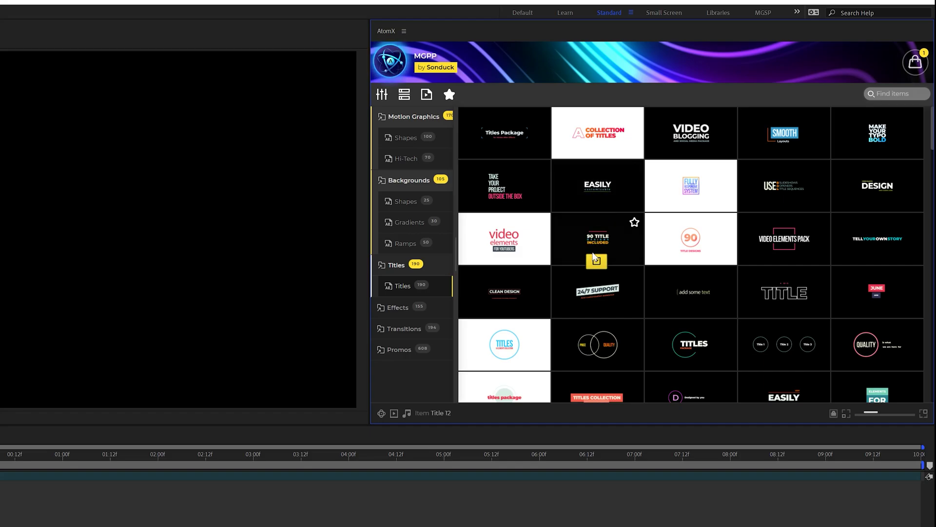
Import the AtomX Title 183 template into the composition
scroll(593, 257, down, 5)
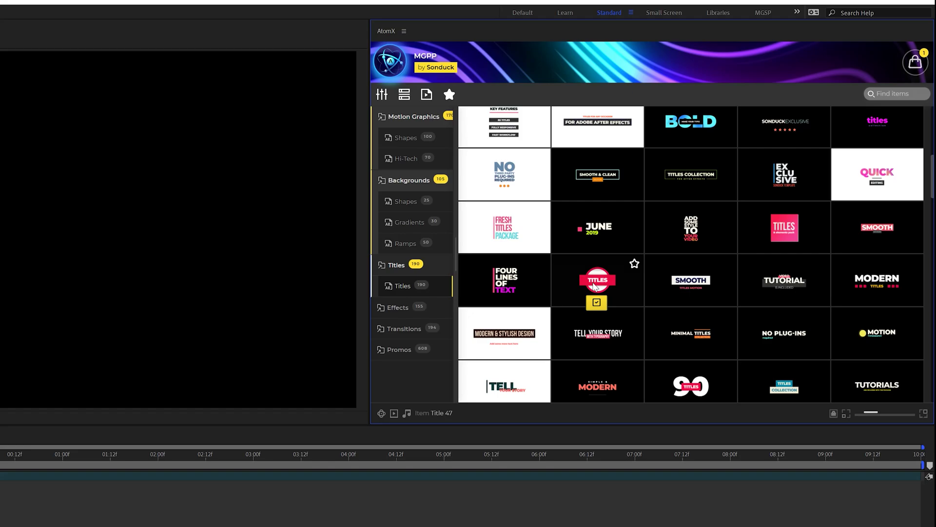
scroll(596, 290, down, 4)
scroll(596, 312, down, 5)
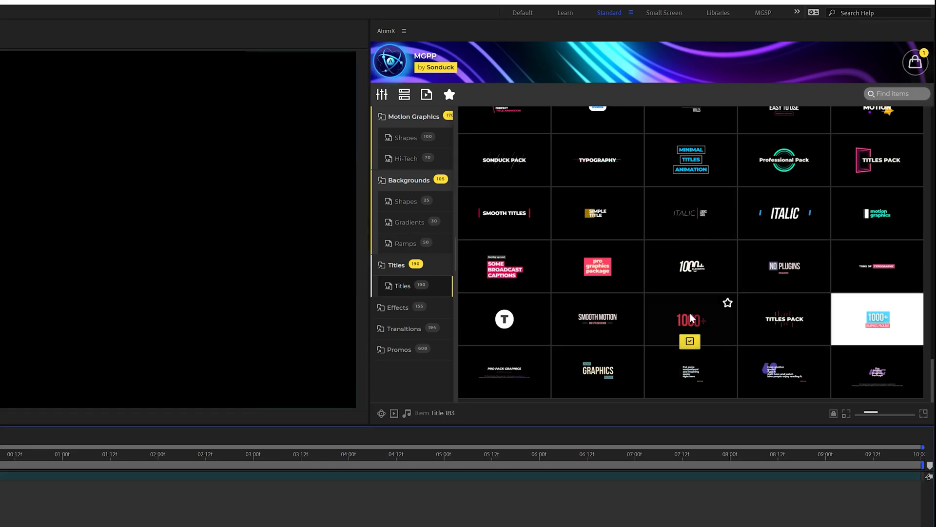
click(691, 341)
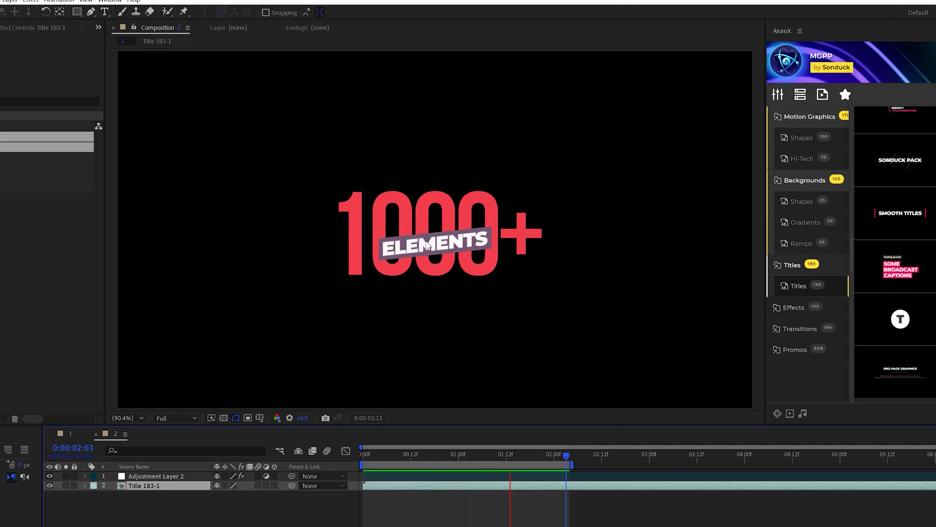
key(space)
Retype the title text to CUSTOM ANIMATION and set Text Color 2 to white
double_click(143, 487)
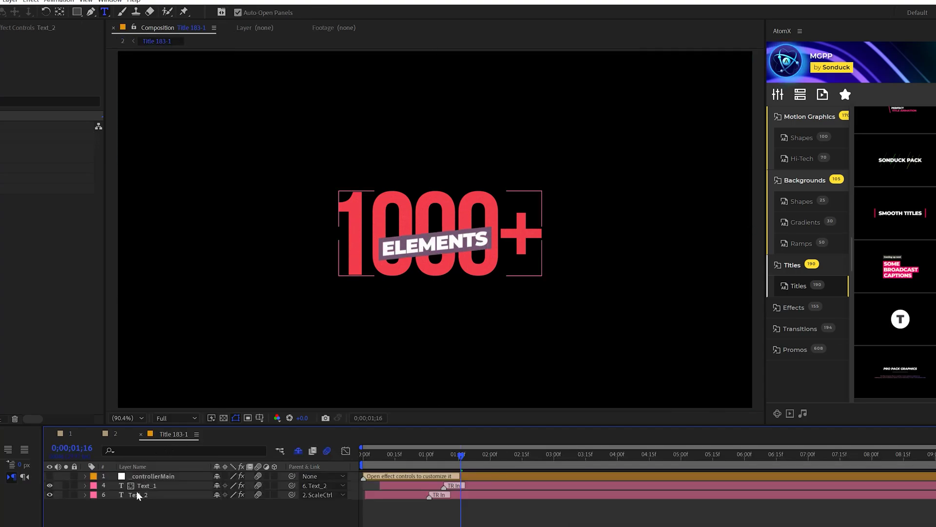
double_click(409, 219)
text(CUSTOM)
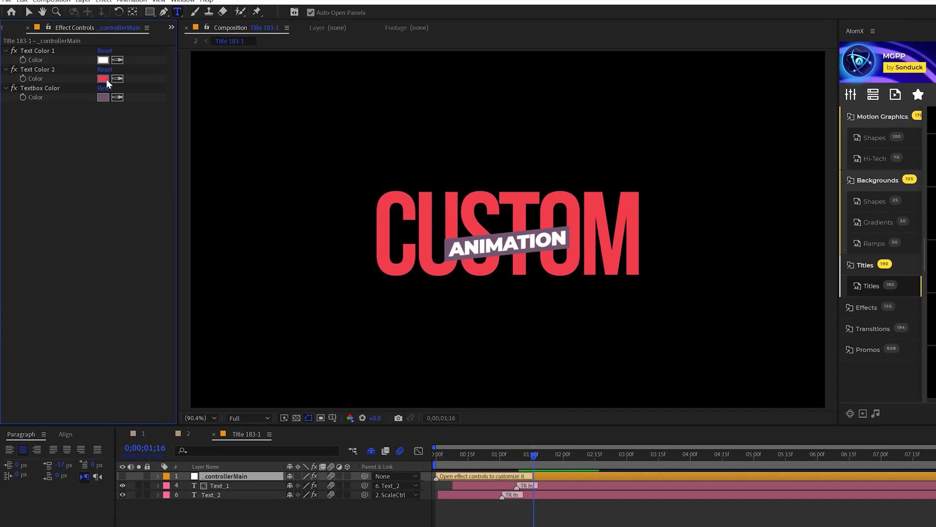
click(105, 79)
click(292, 306)
click(532, 307)
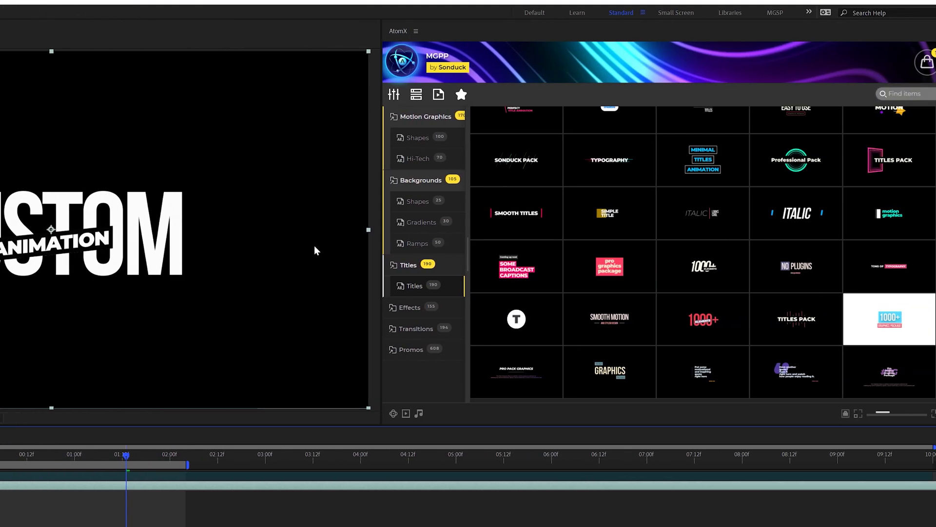
Import the Gradient 9-1 neon background from AtomX Backgrounds > Gradients behind the title
click(418, 158)
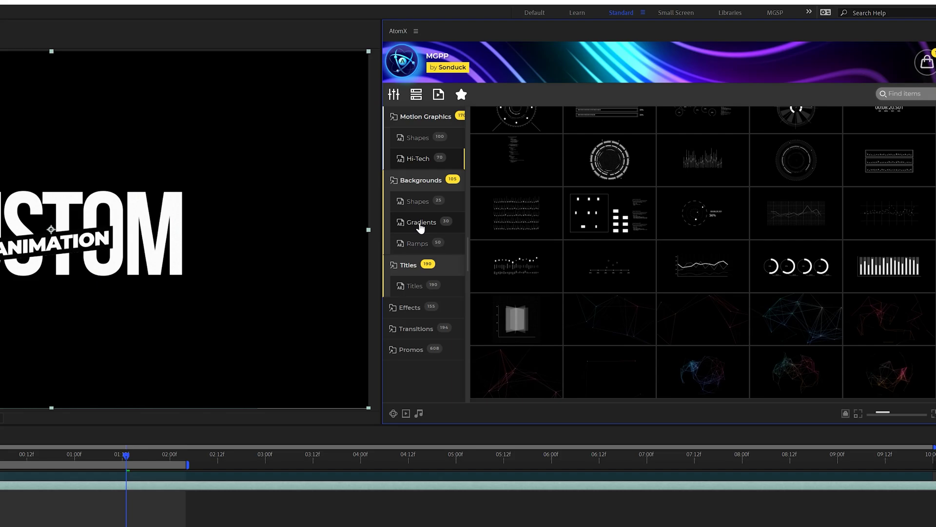
click(419, 222)
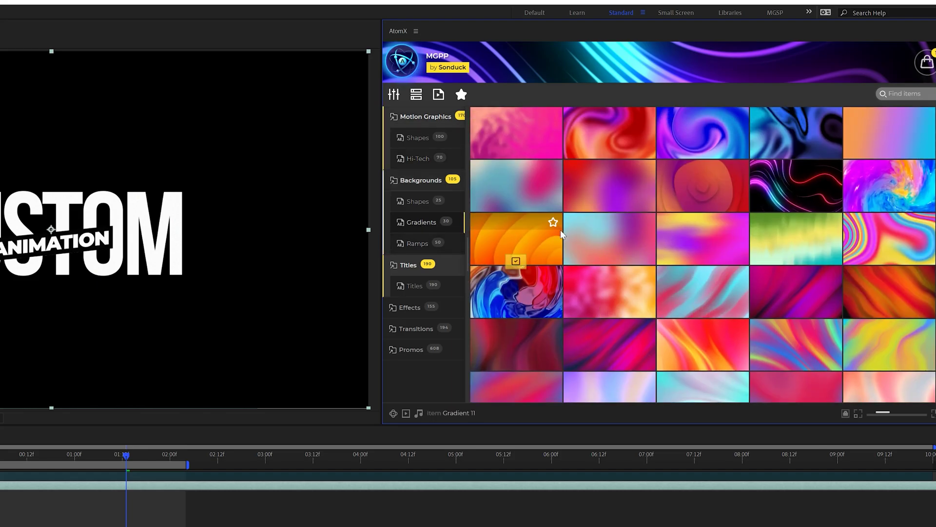
click(794, 209)
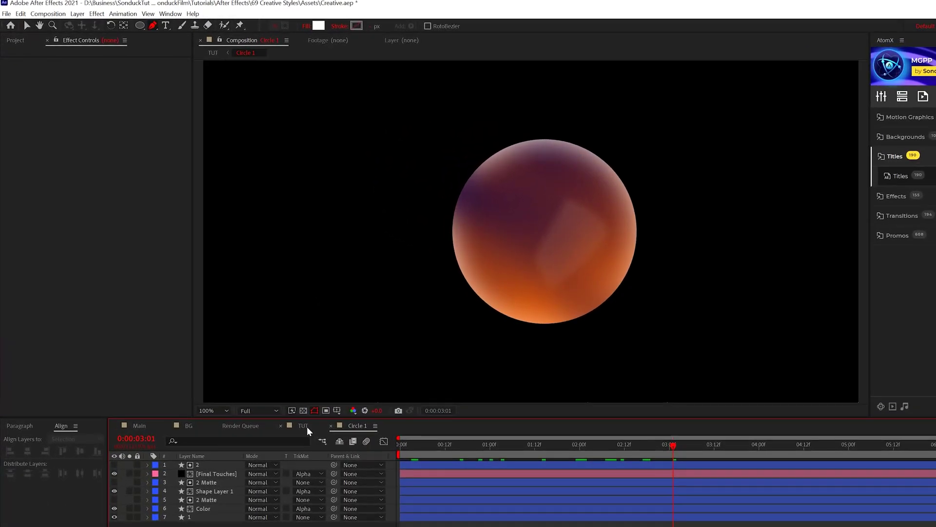
In TUT, add a Glow effect to Circle 1 with a radius of 250
click(252, 352)
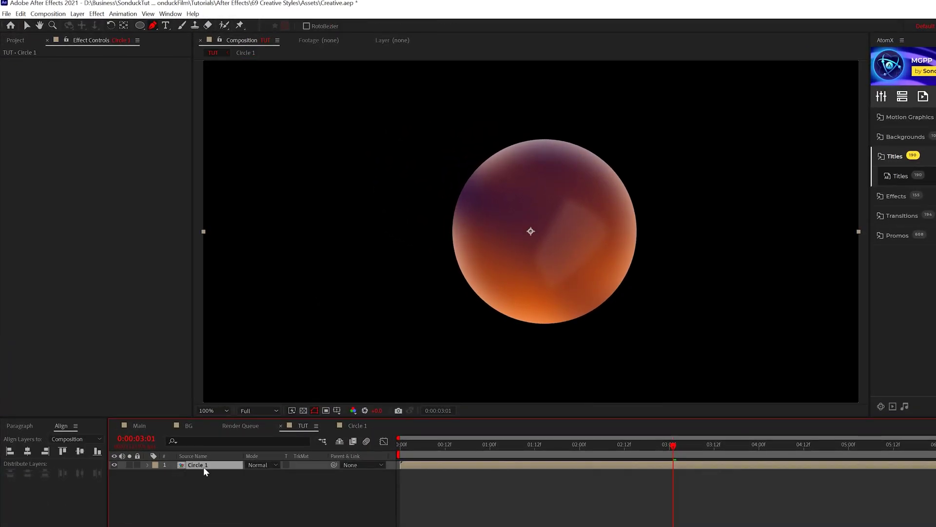
click(96, 14)
click(71, 123)
key(v)
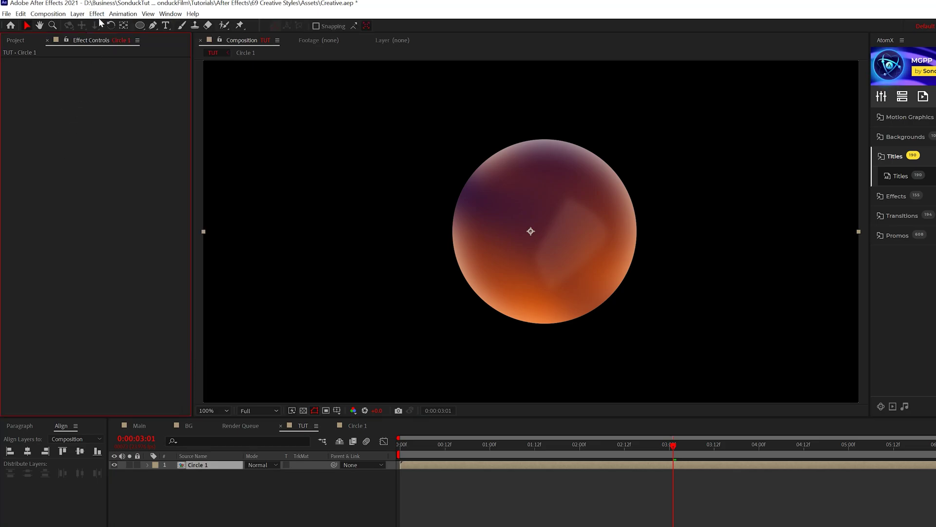
click(97, 13)
mouse_move(116, 295)
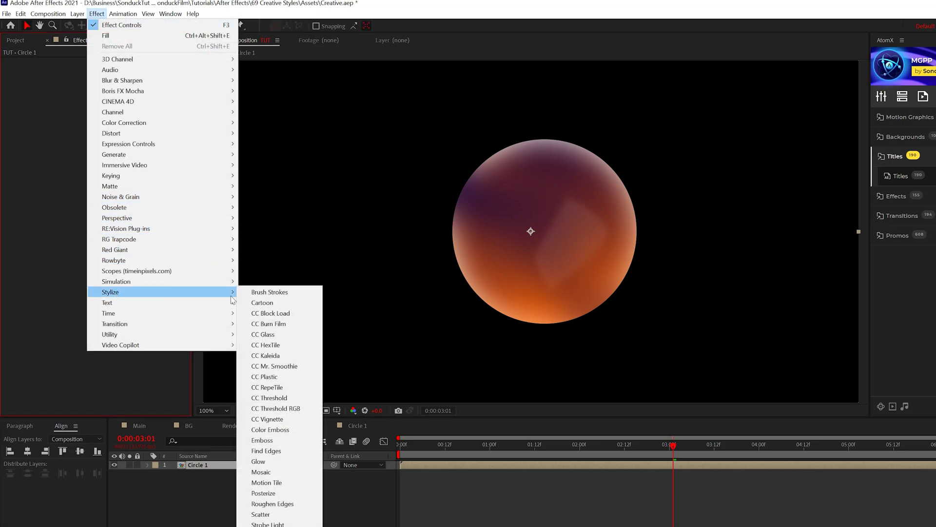
click(259, 460)
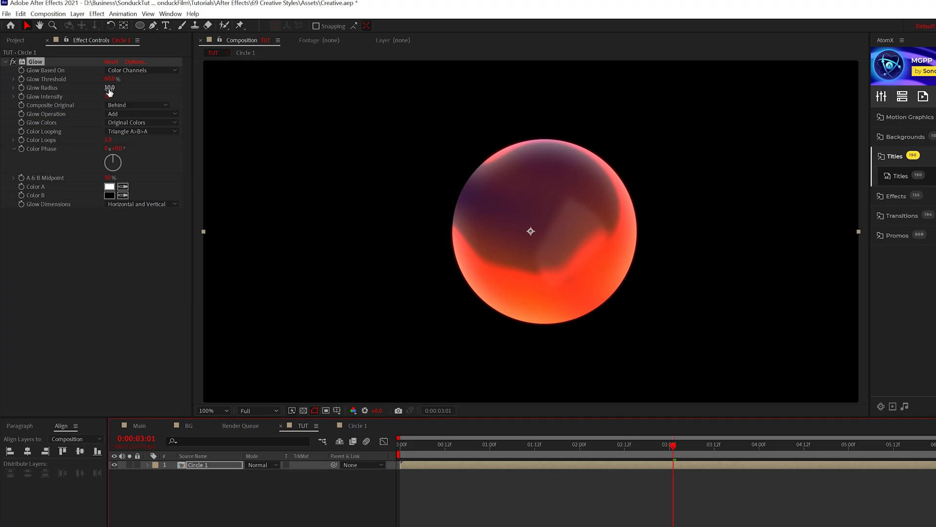
click(109, 91)
text(250)
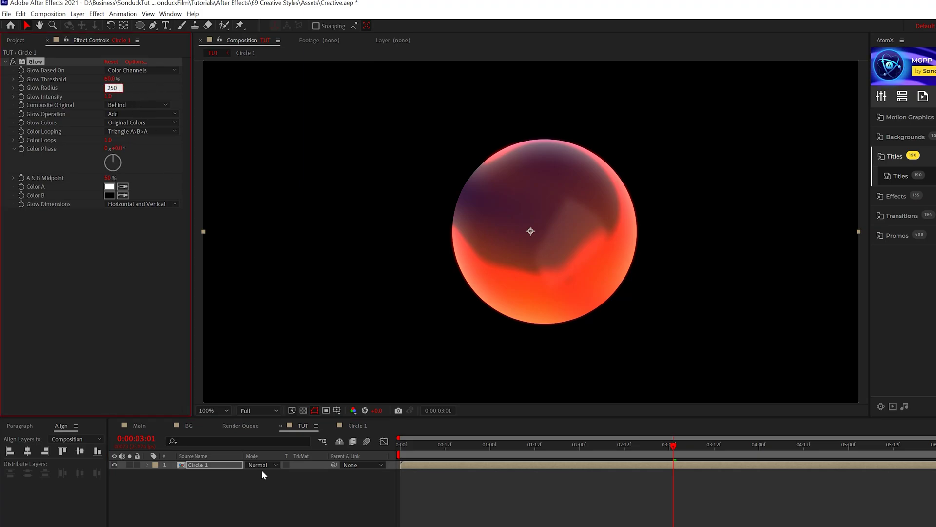
key(Return)
Add a Drop Shadow to the sphere with distance and softness of 400
click(97, 14)
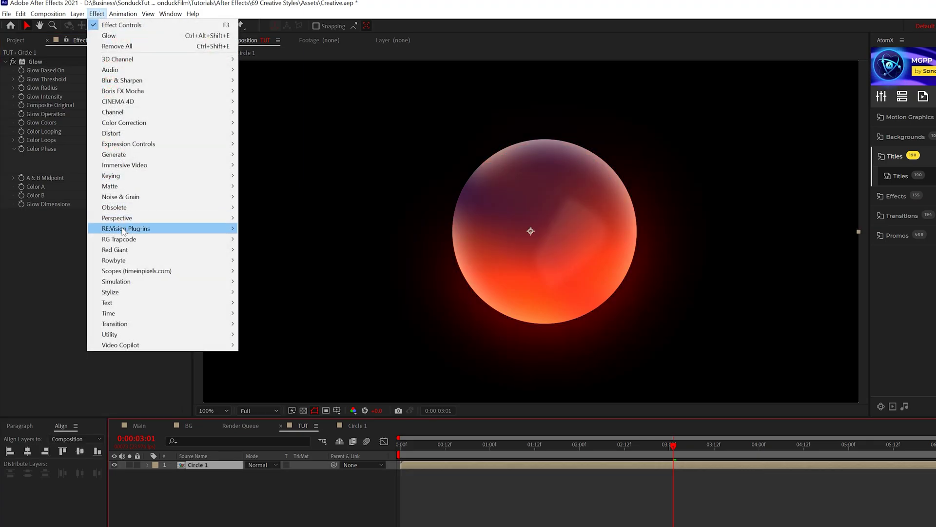
mouse_move(119, 218)
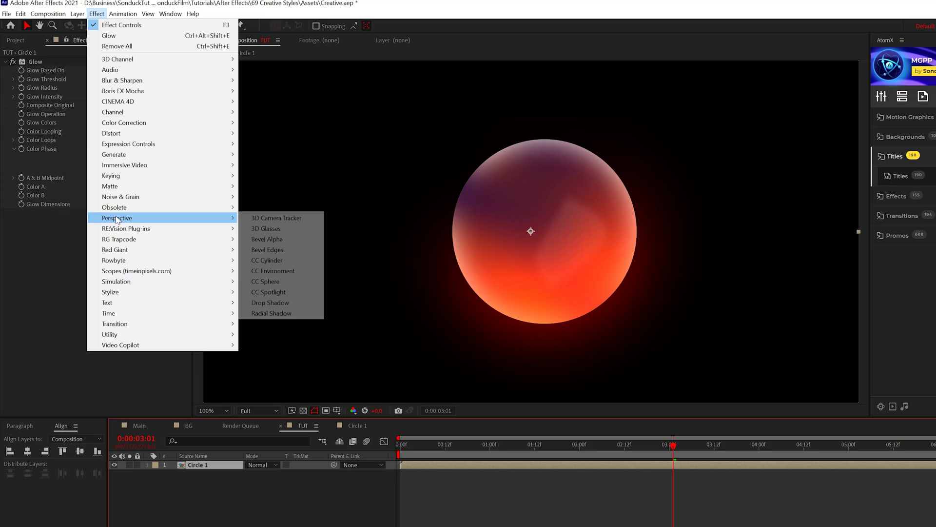
click(268, 303)
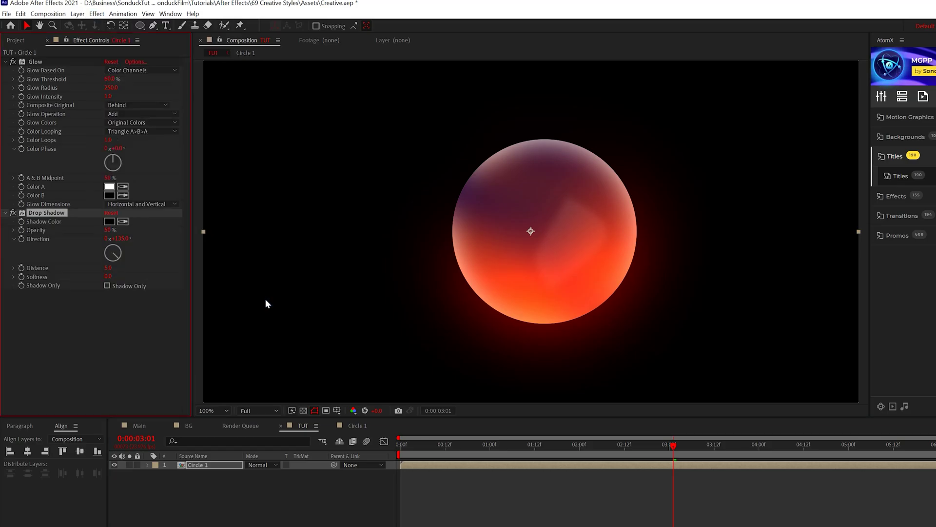
click(303, 410)
click(133, 226)
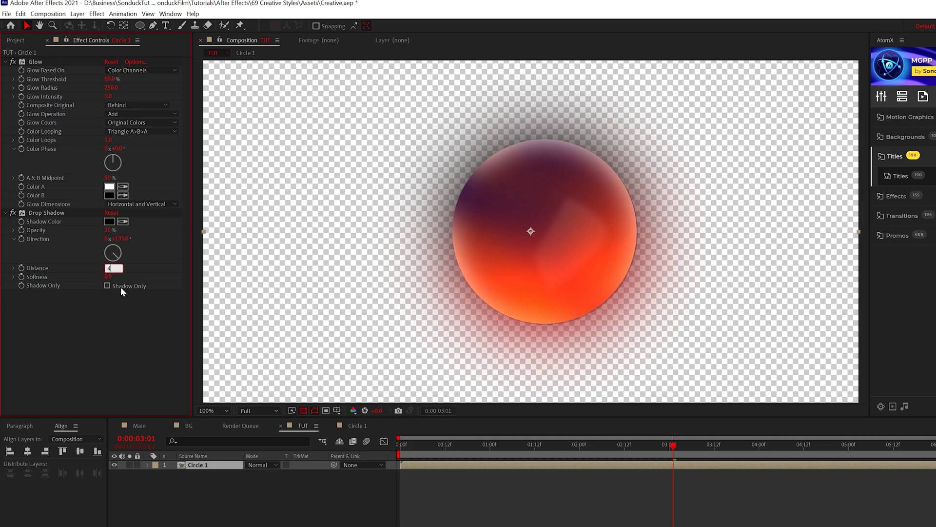
text(400)
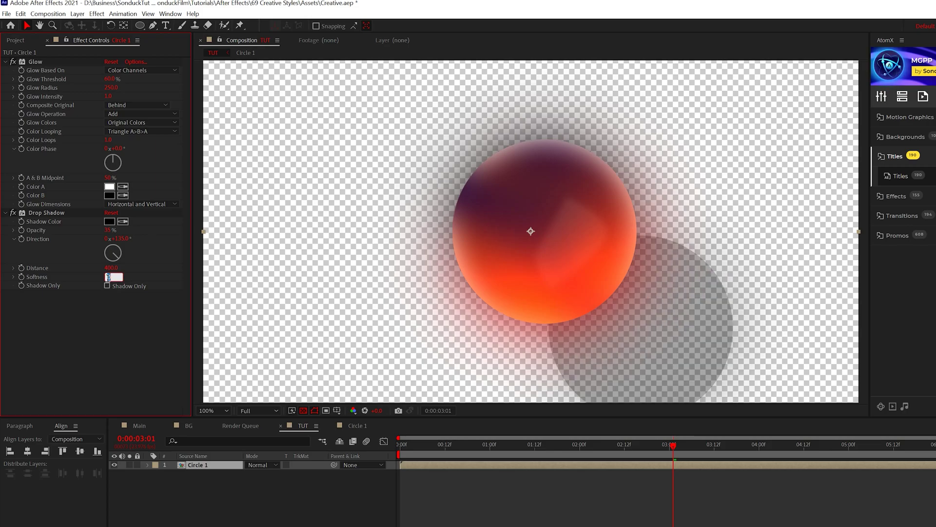
text(400)
key(Return)
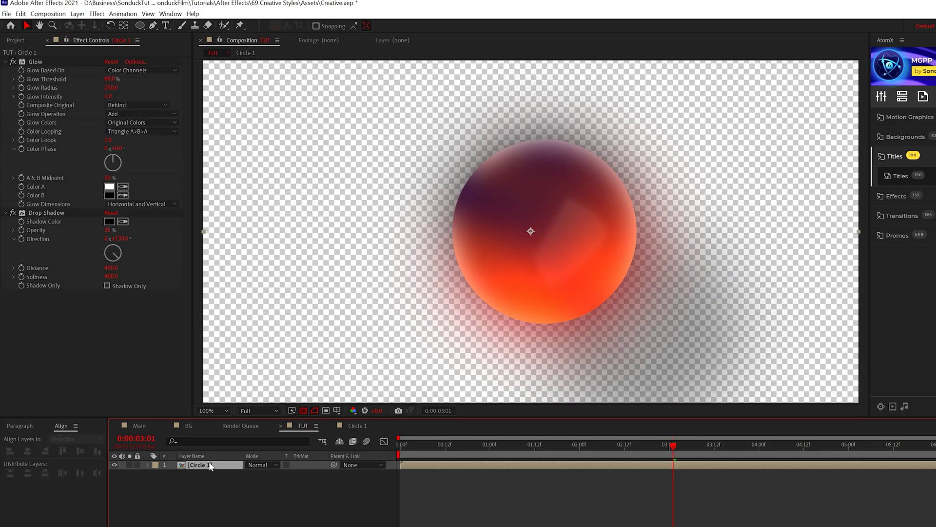
Copy the Glow onto a new adjustment layer above Circle 1
click(54, 66)
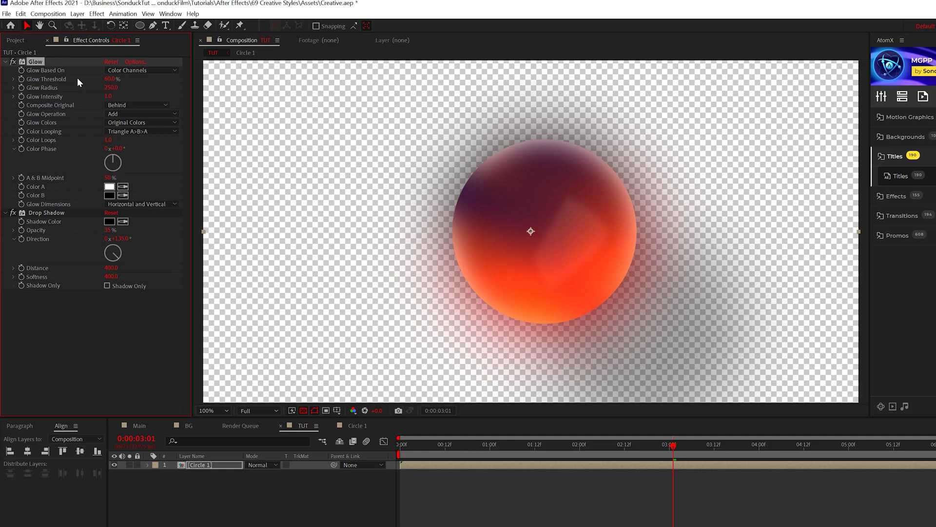
click(77, 13)
mouse_move(80, 24)
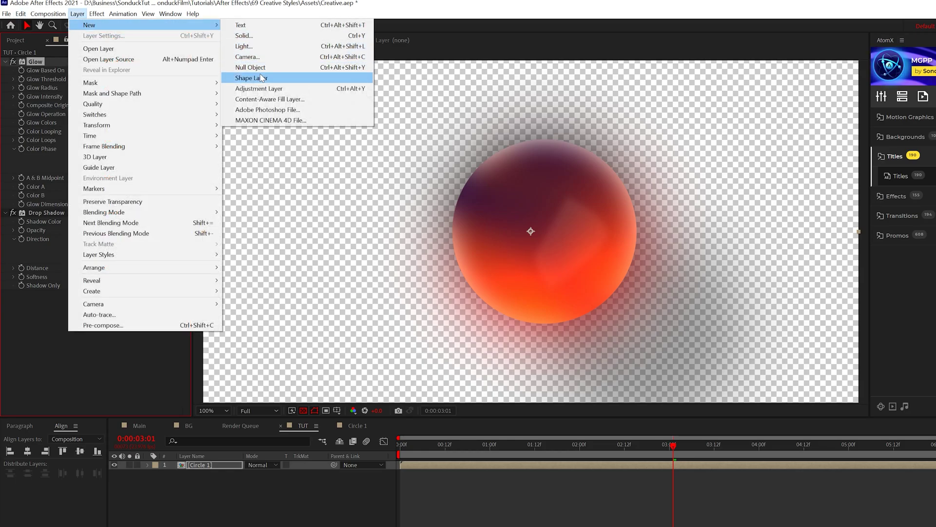
click(322, 88)
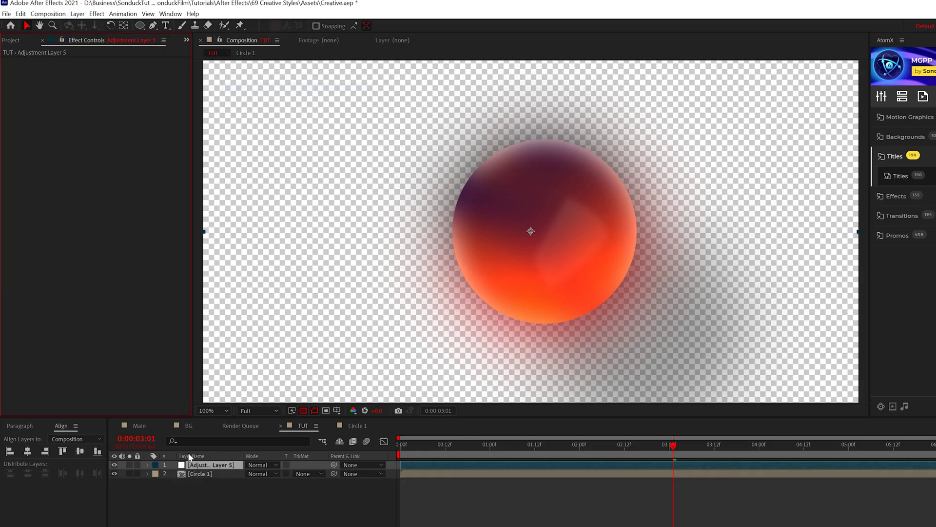
key(ctrl+v)
scroll(469, 317, down, 2)
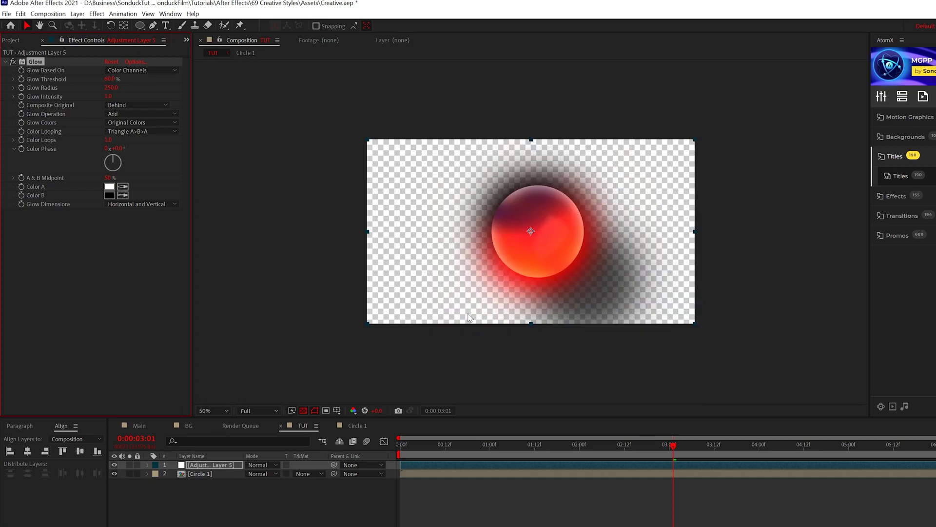
Add a wiggle(2,50) expression to Circle 1's Position, preview it, and collapse the layer
click(303, 411)
click(200, 473)
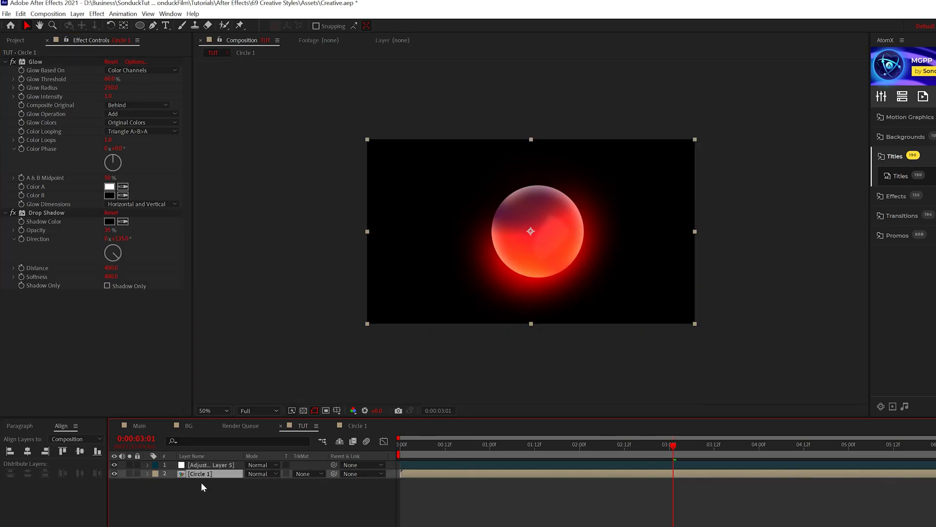
key(p)
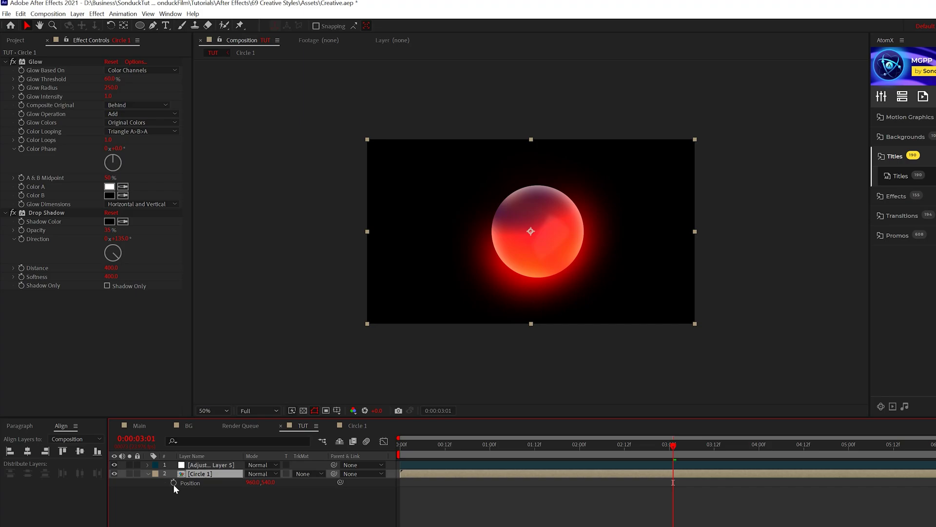
alt+click(174, 482)
text(wiggle()
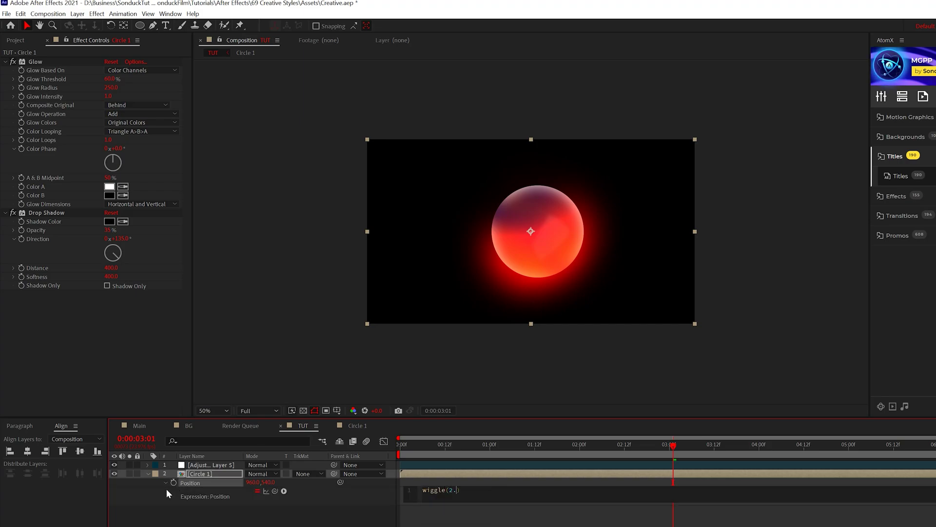
text(2,50)
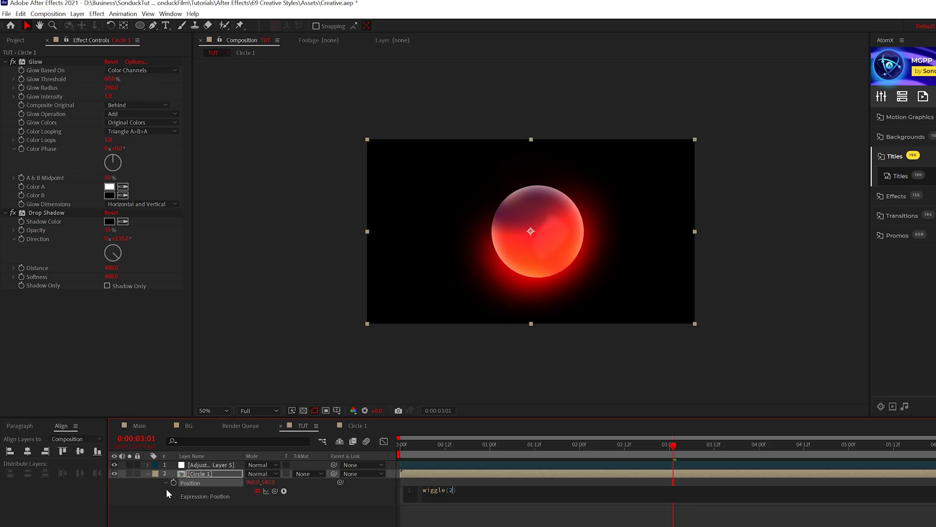
click(428, 464)
key(space)
click(187, 474)
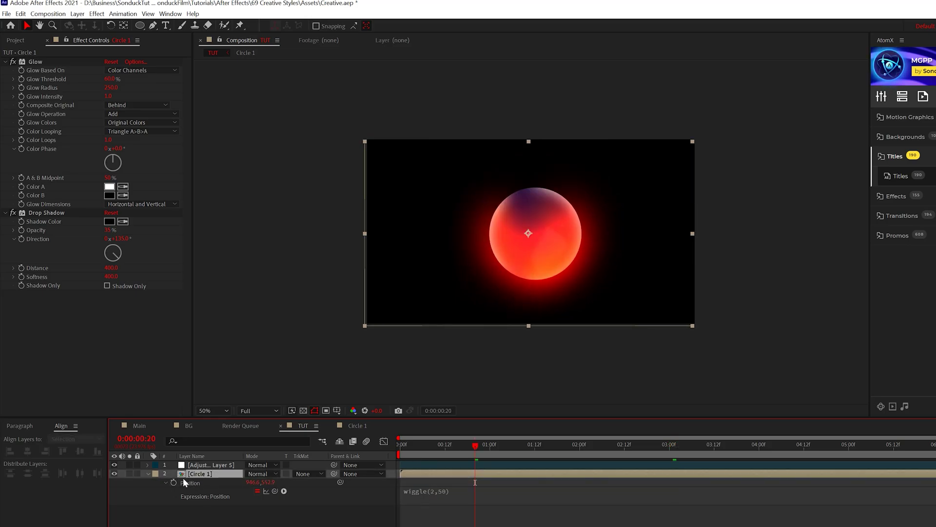
click(146, 473)
Duplicate Circle 1 several times, moving a copy toward the lower left
click(20, 14)
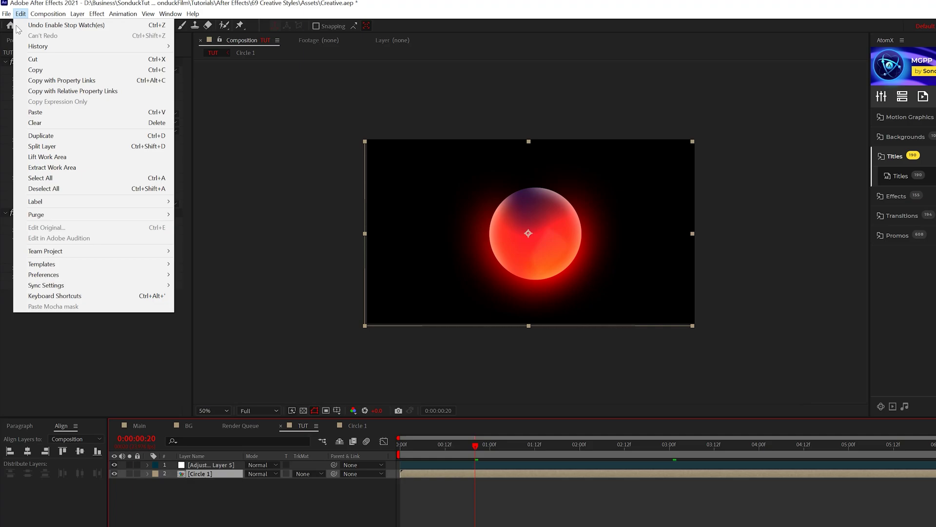
click(29, 122)
drag(523, 236, 651, 291)
key(ctrl+d)
key(ctrl+d)
key(ctrl+d)
key(ctrl+d)
key(ctrl+d)
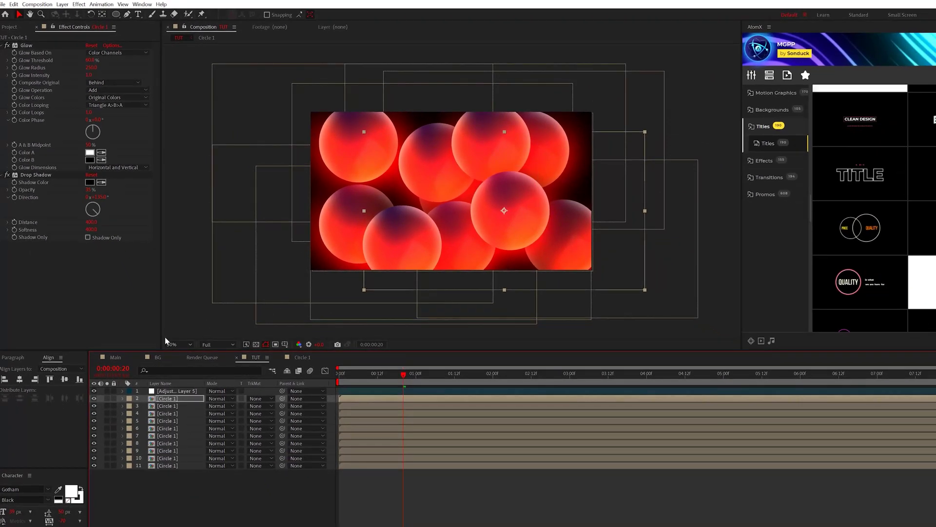
Fit the viewer to the panel and step through the circle layers to check their anchor points
click(170, 344)
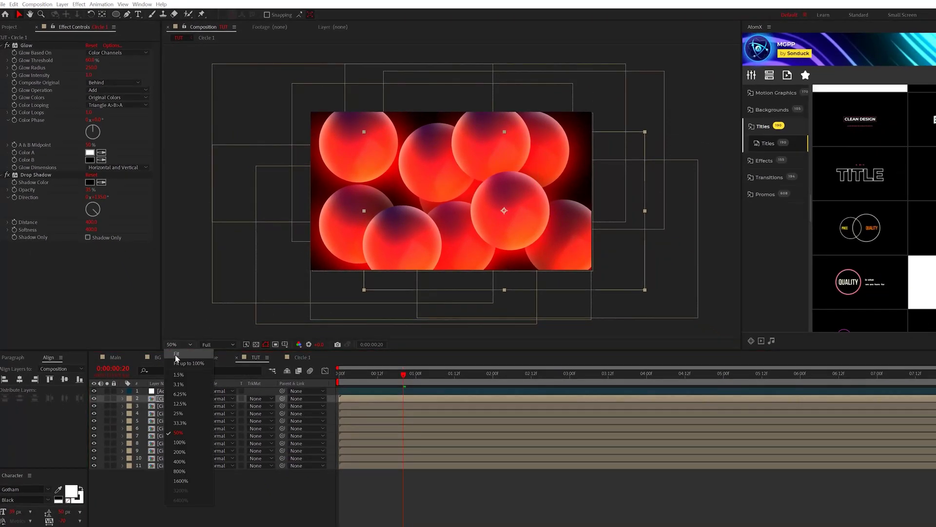
click(179, 359)
click(161, 465)
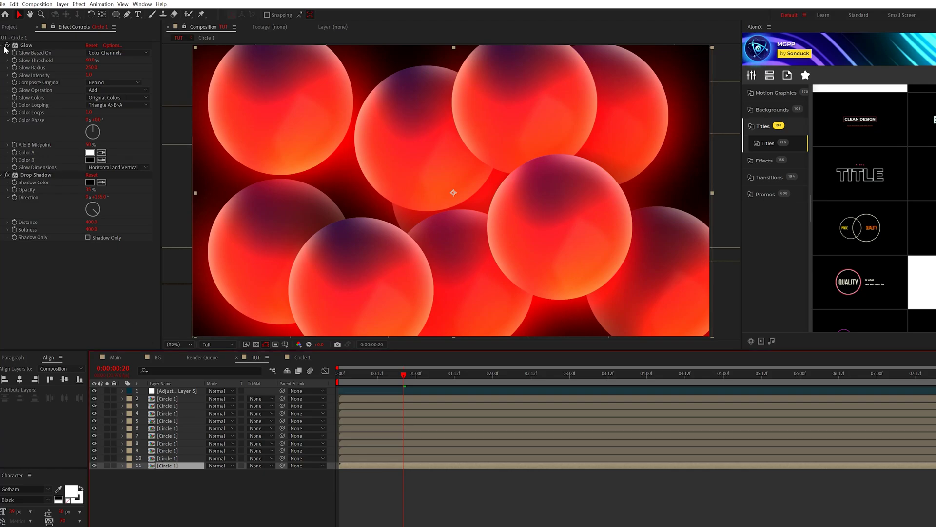
key(ctrl+Up)
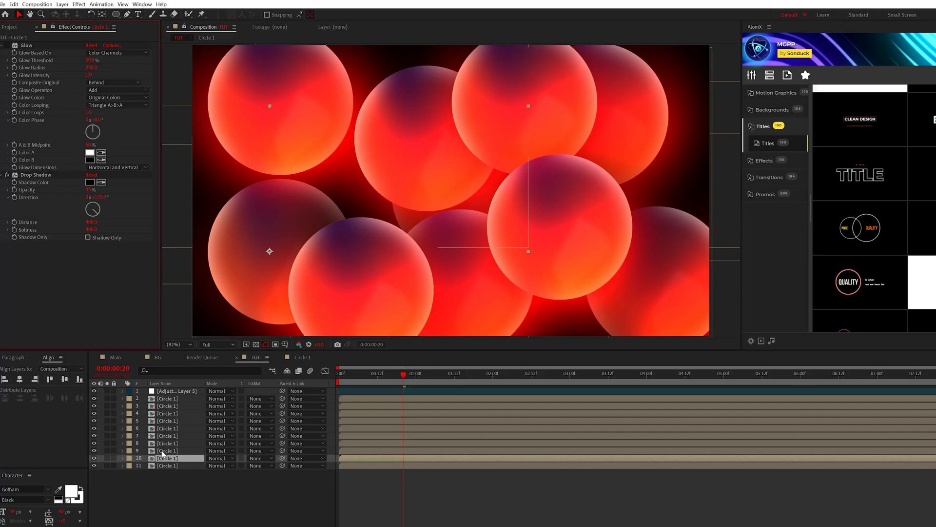
key(ctrl+Up)
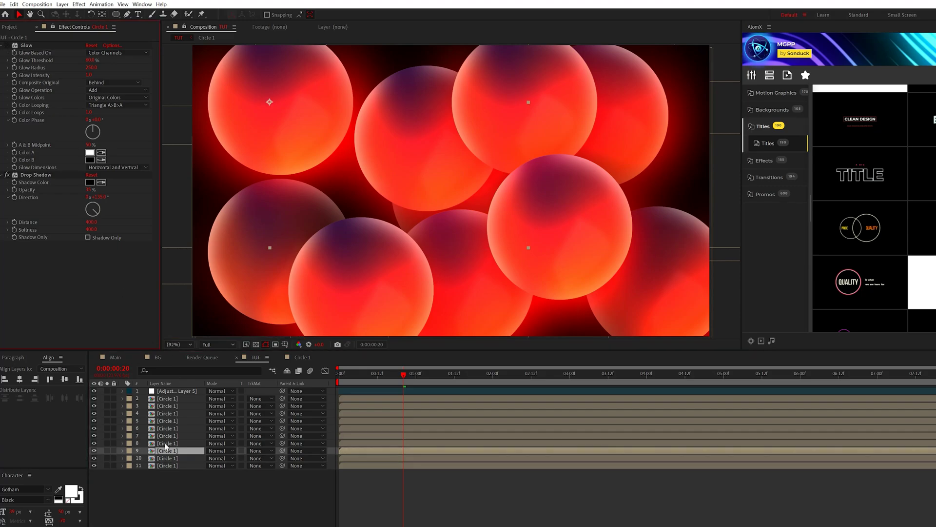
click(165, 443)
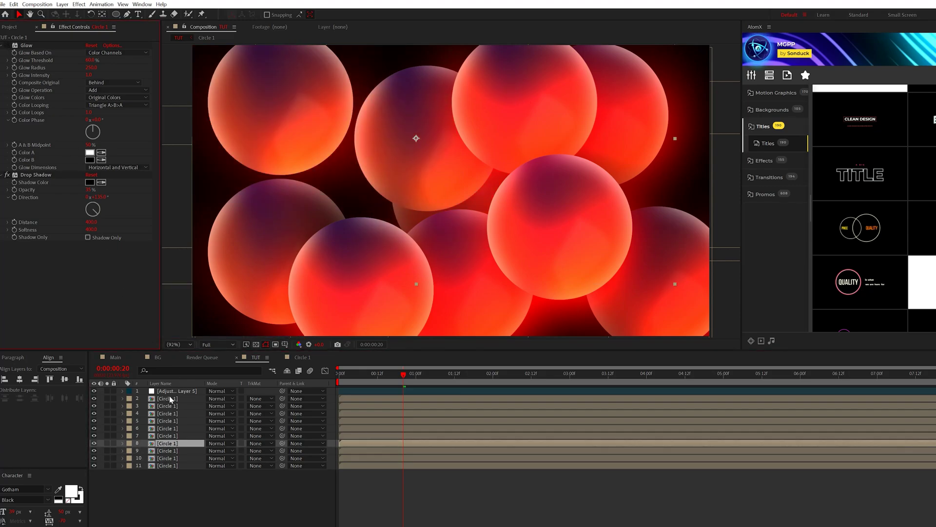
key(ctrl+Up)
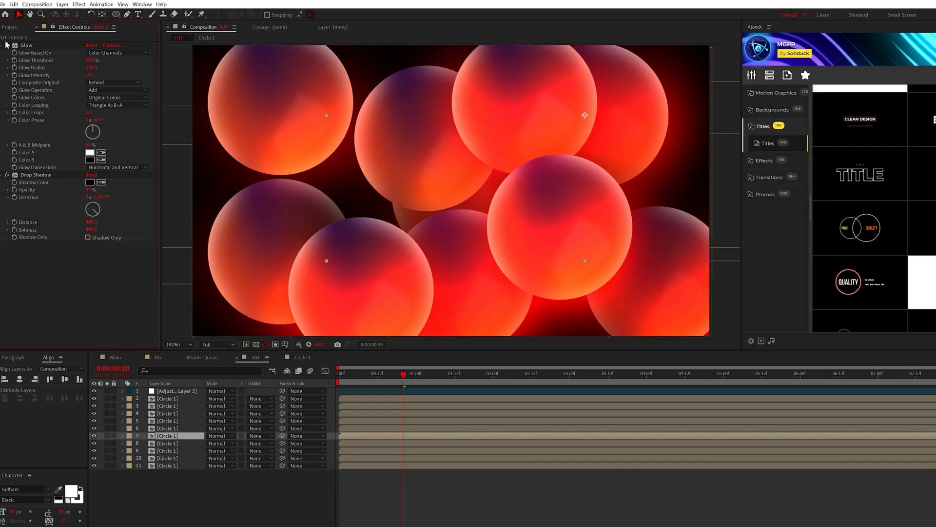
click(168, 428)
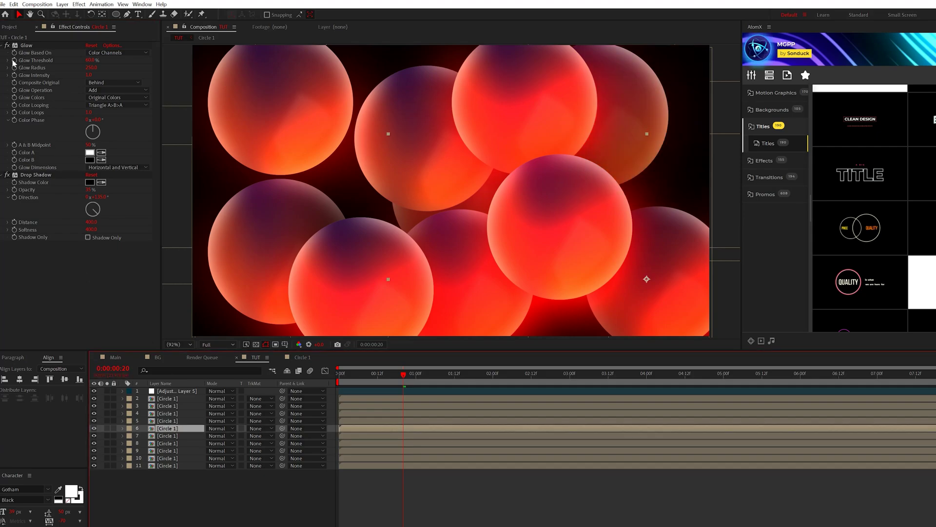
click(171, 422)
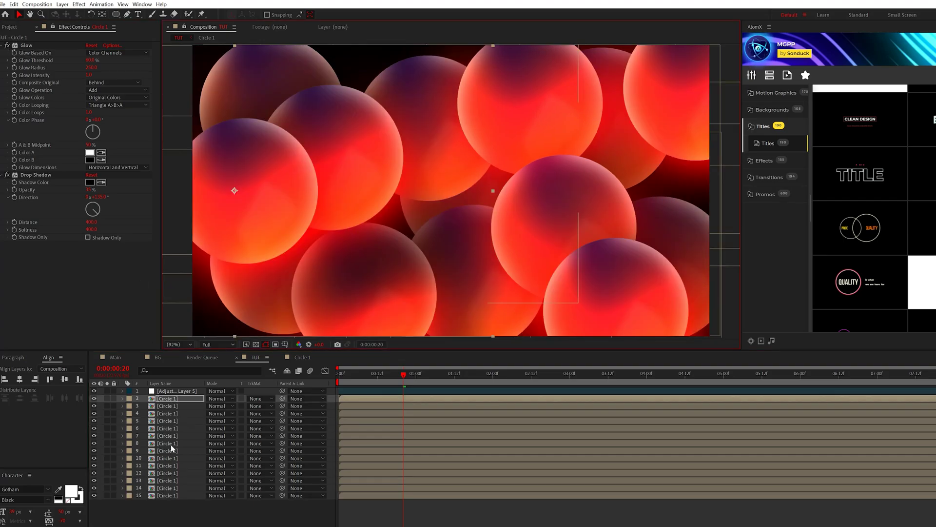
Reveal Rotation on circle layers 2–15, rotate layer 5 to 178°, and collapse them
drag(152, 525, 234, 410)
key(r)
drag(220, 451, 218, 482)
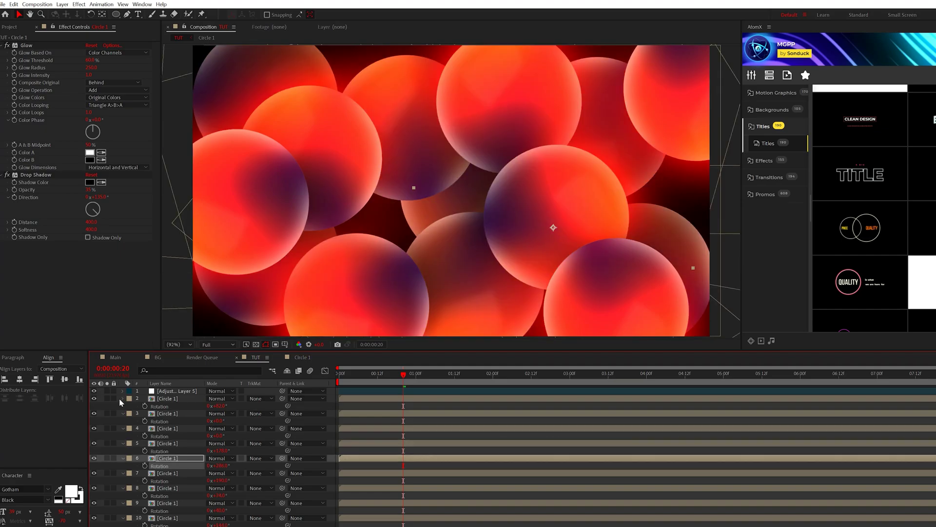
click(121, 399)
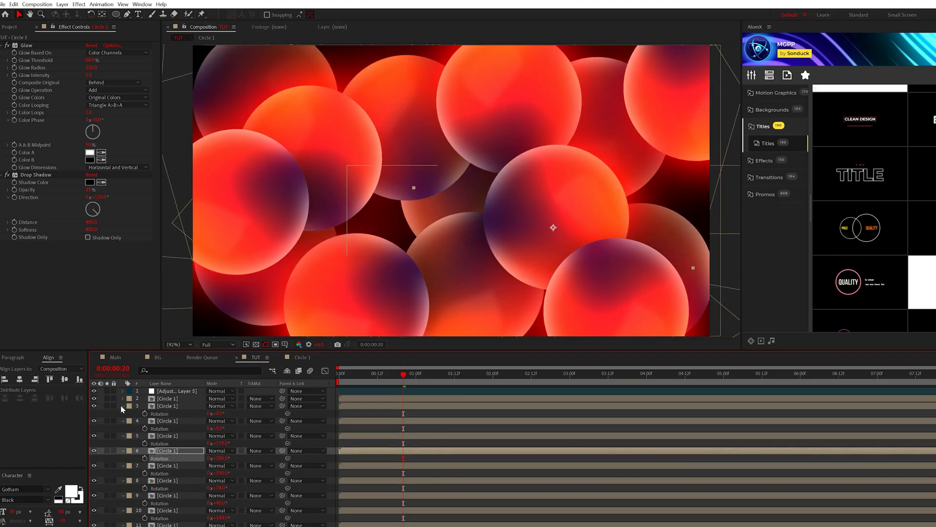
click(123, 406)
click(122, 413)
Turn off the adjustment layer's visibility and select circle layer 2
click(123, 420)
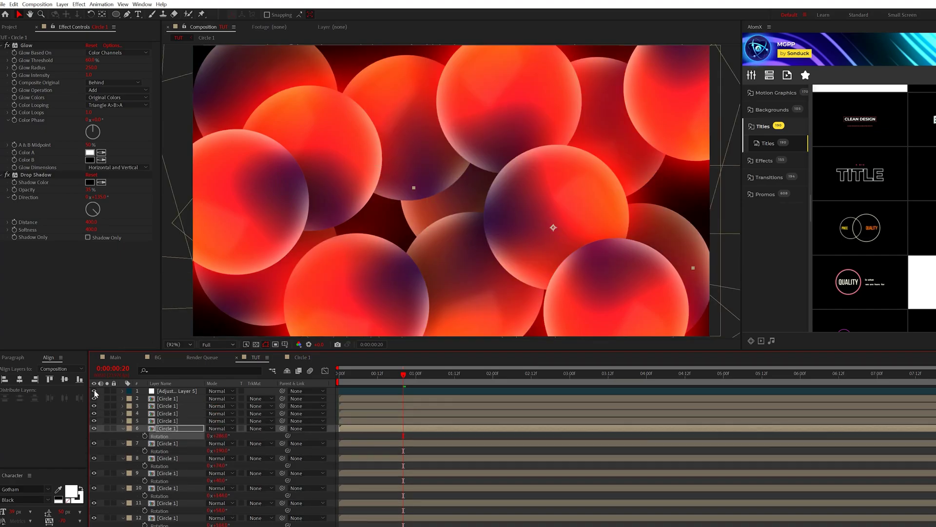
click(94, 391)
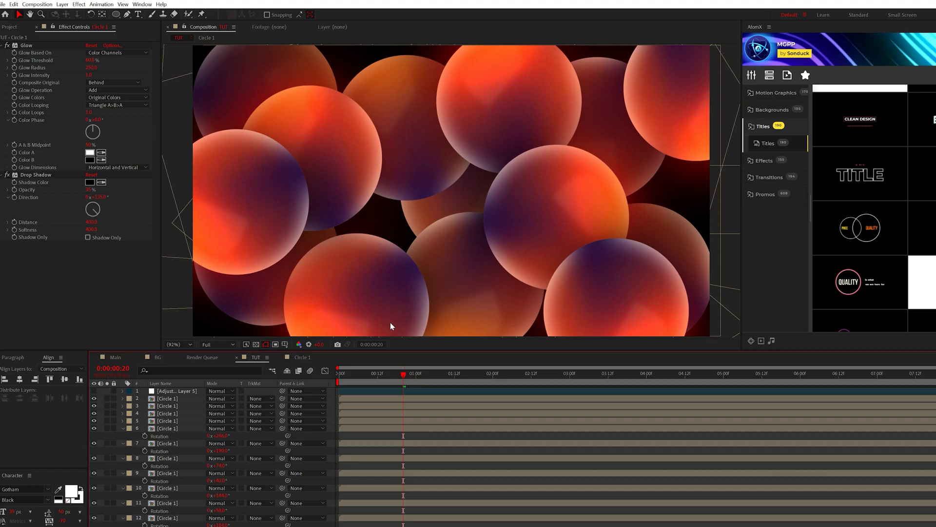
drag(346, 165, 452, 200)
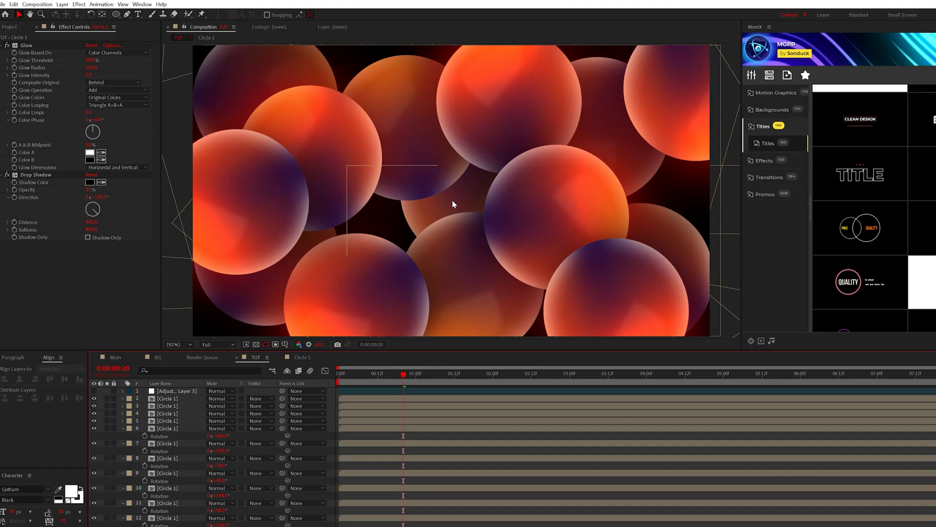
drag(452, 204, 452, 204)
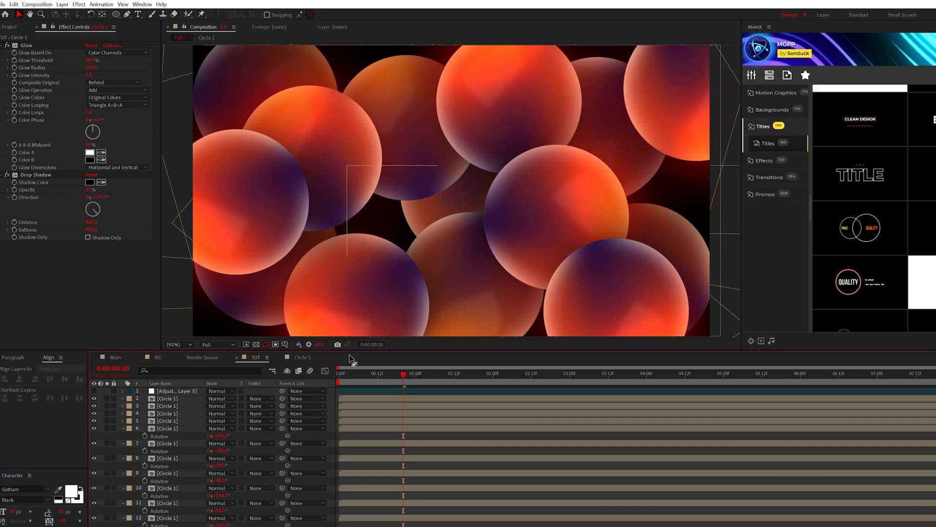
click(168, 399)
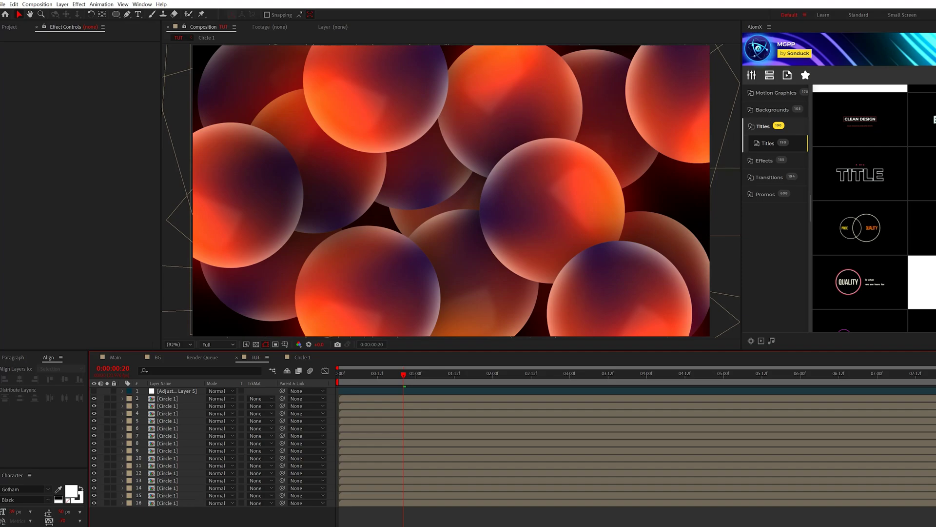
Precompose circle layers 2–16 into a comp named 'BG' and move the time to 3:00
drag(139, 520, 202, 386)
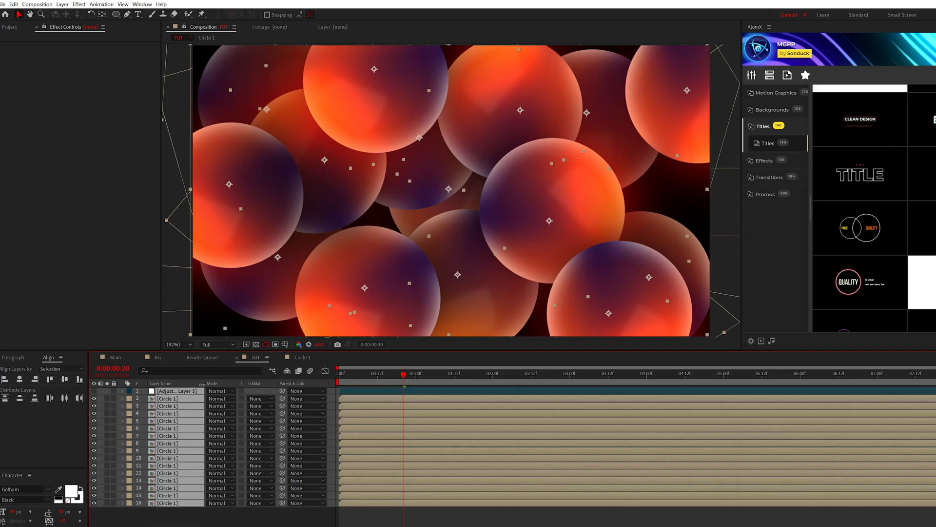
key(ctrl+shift+c)
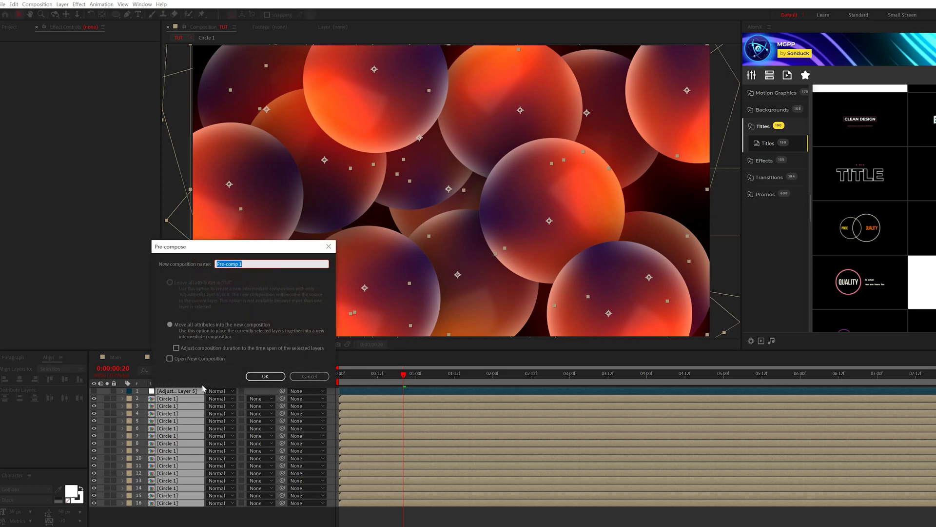
text(BG)
key(Return)
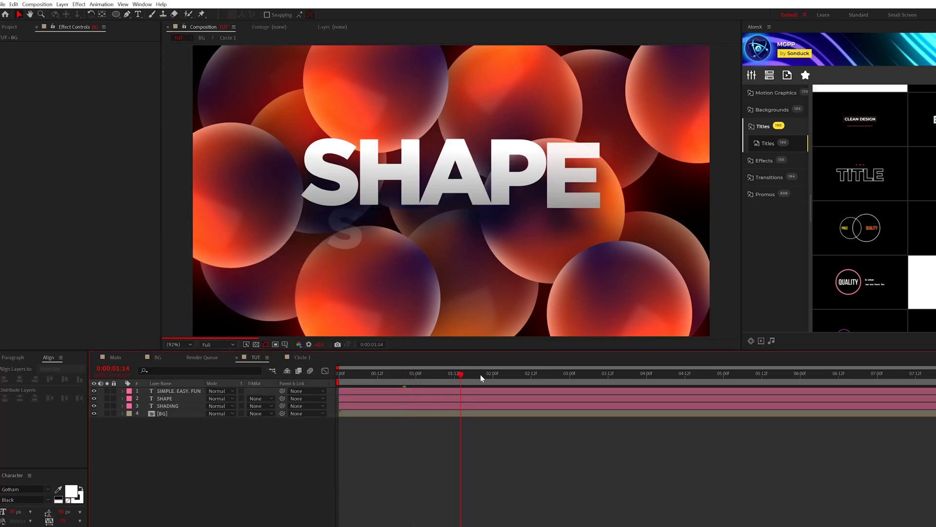
drag(460, 375, 517, 377)
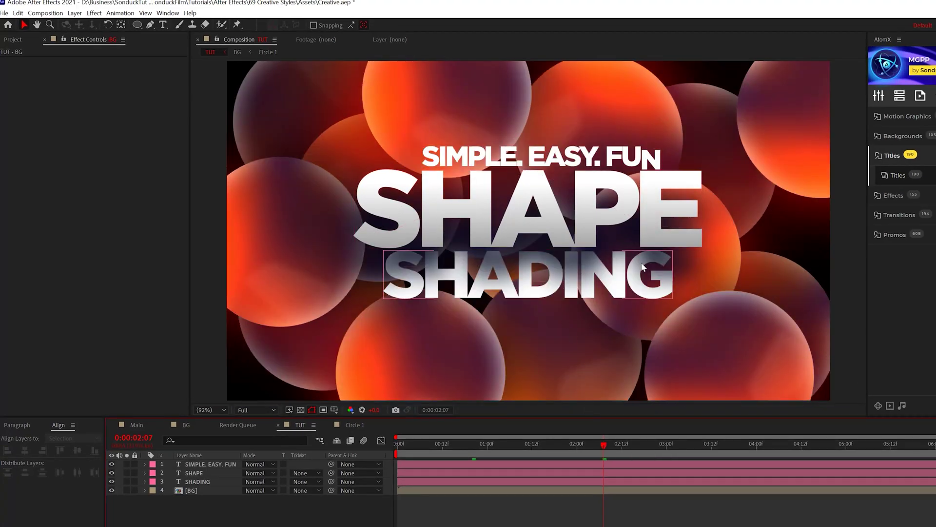
click(666, 450)
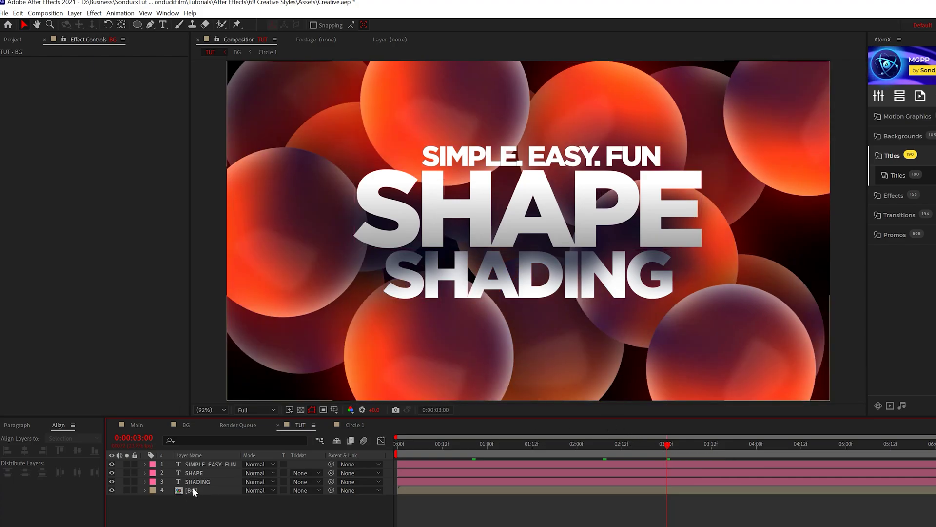
Copy a Circle 1 layer from BG into TUT, place it over the title, and duplicate it
double_click(192, 489)
click(194, 489)
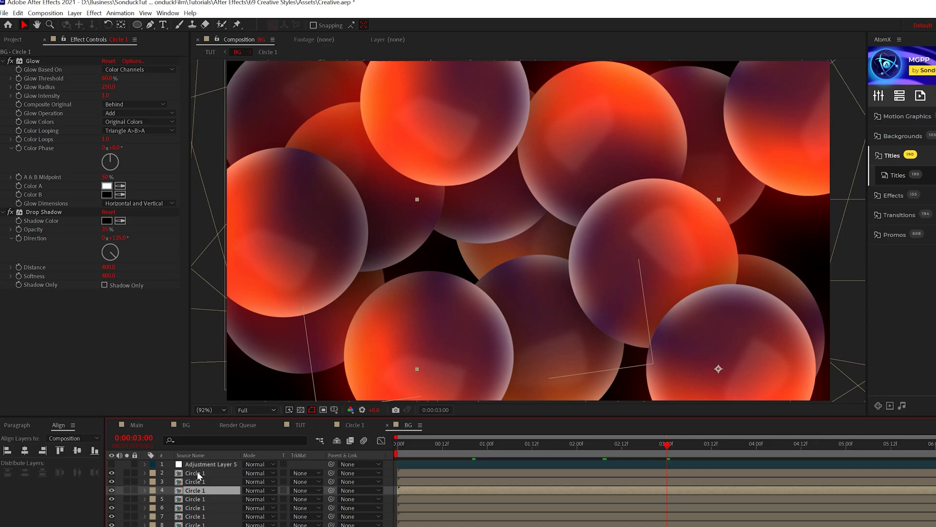
click(197, 472)
click(300, 424)
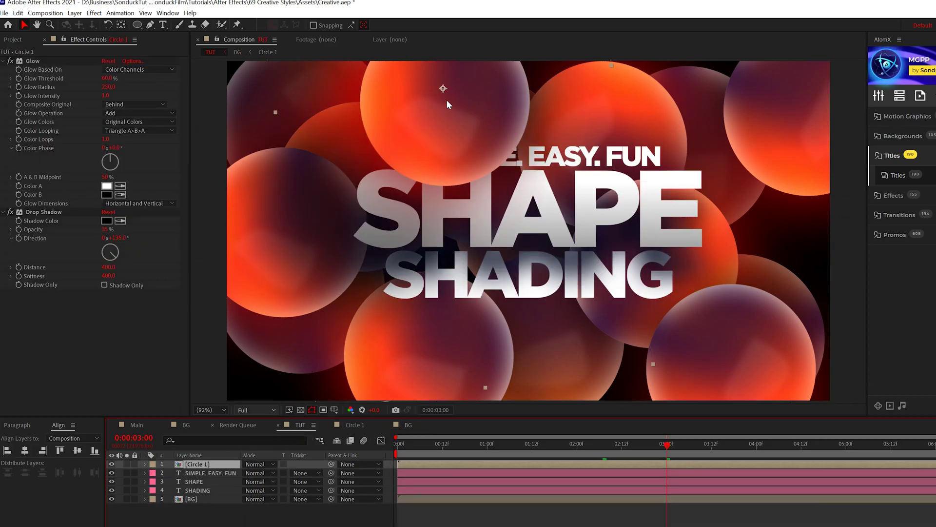
drag(627, 109, 667, 89)
key(ctrl+d)
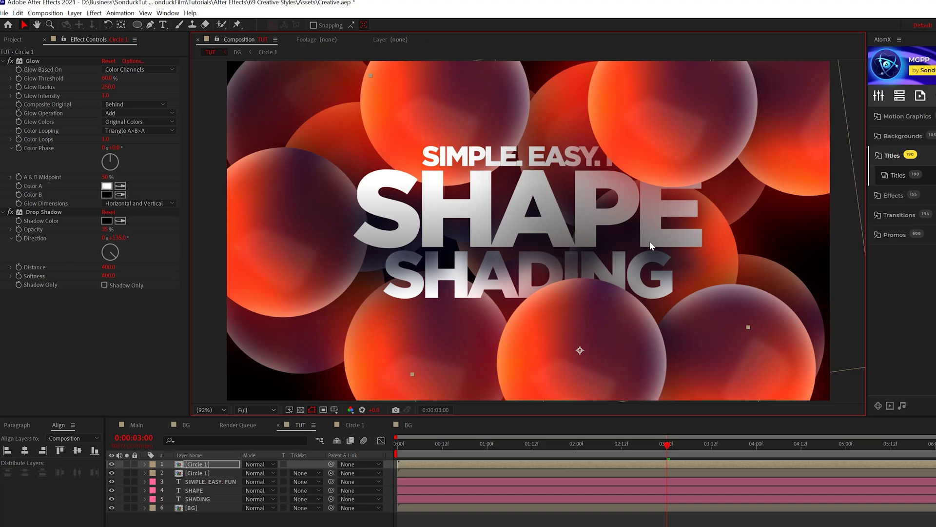
Add a new adjustment layer at the top of the TUT composition
key(F2)
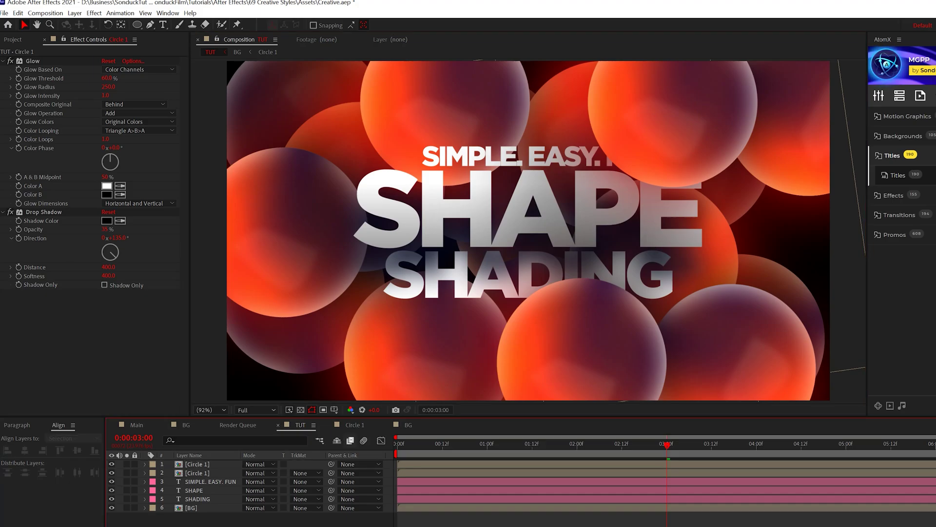
click(75, 12)
mouse_move(88, 23)
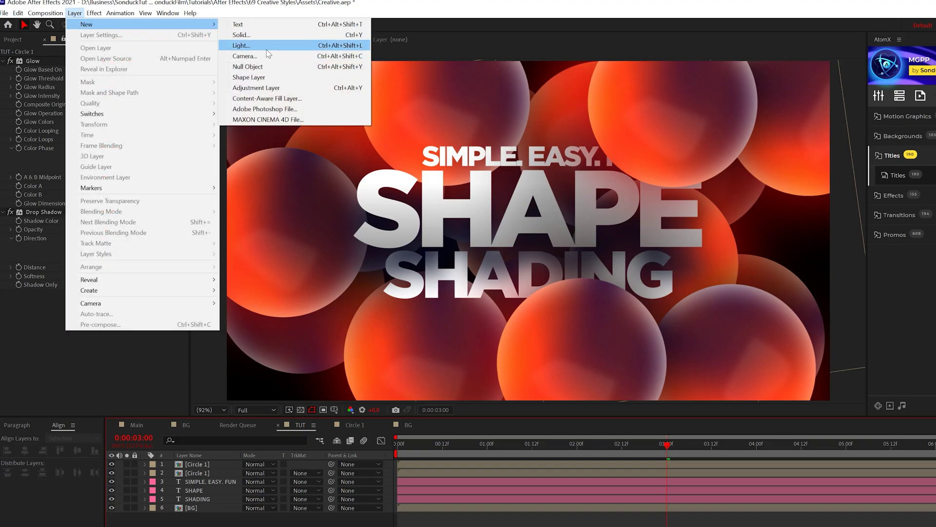
click(256, 88)
Apply 12% Noise to the adjustment layer with Use Color Noise turned off
click(94, 13)
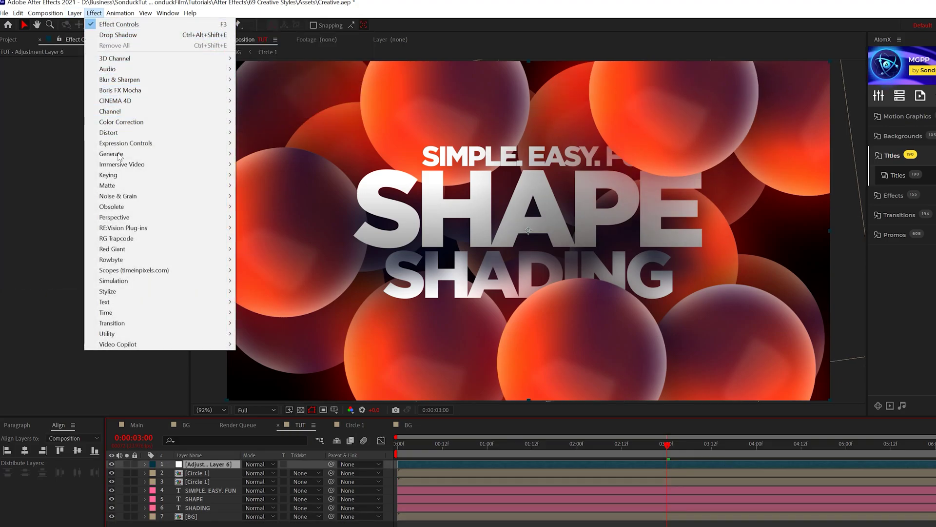
mouse_move(180, 196)
click(258, 260)
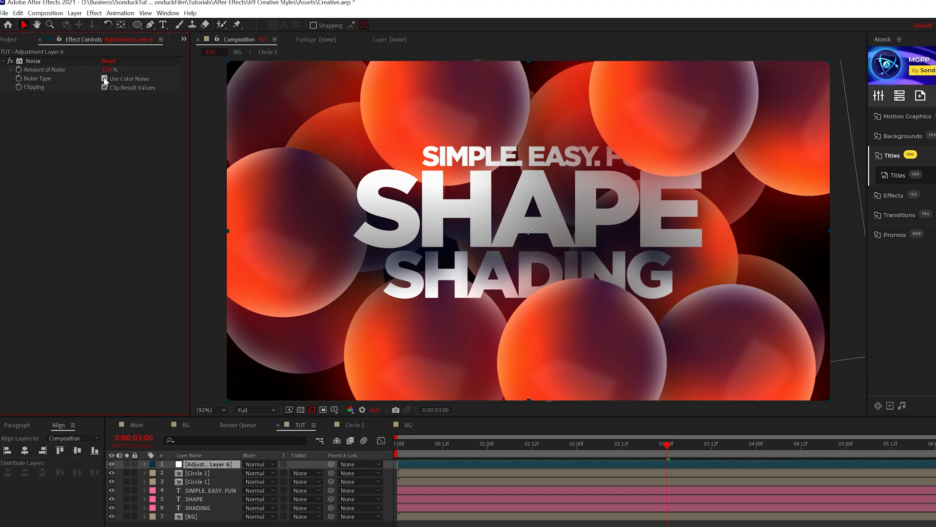
click(105, 78)
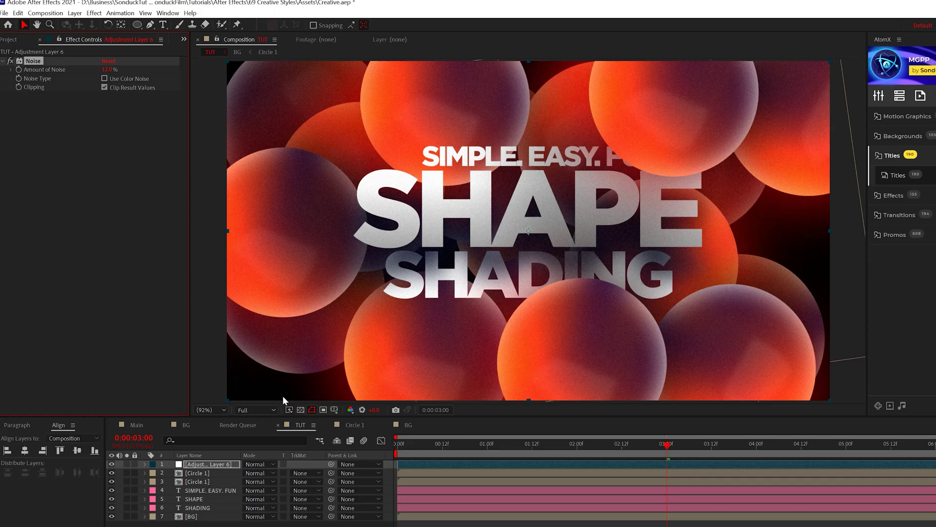
Open the [BG] layer from the TUT timeline to view just the orb cluster
double_click(191, 516)
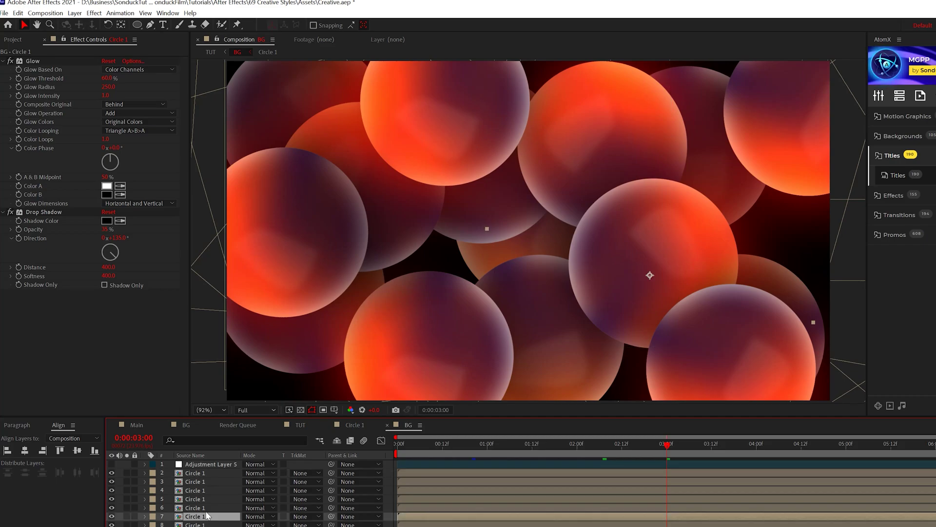